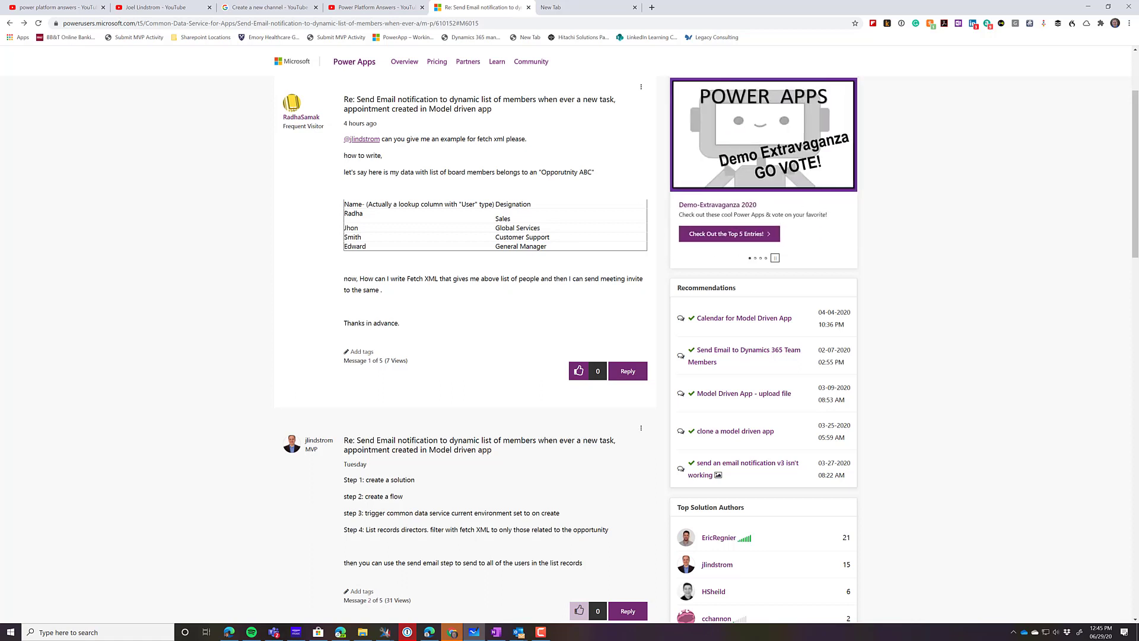
- After viewing the relationship diagram, open the 'base' solution in Power Automate
drag(1138, 65, 553, 3)
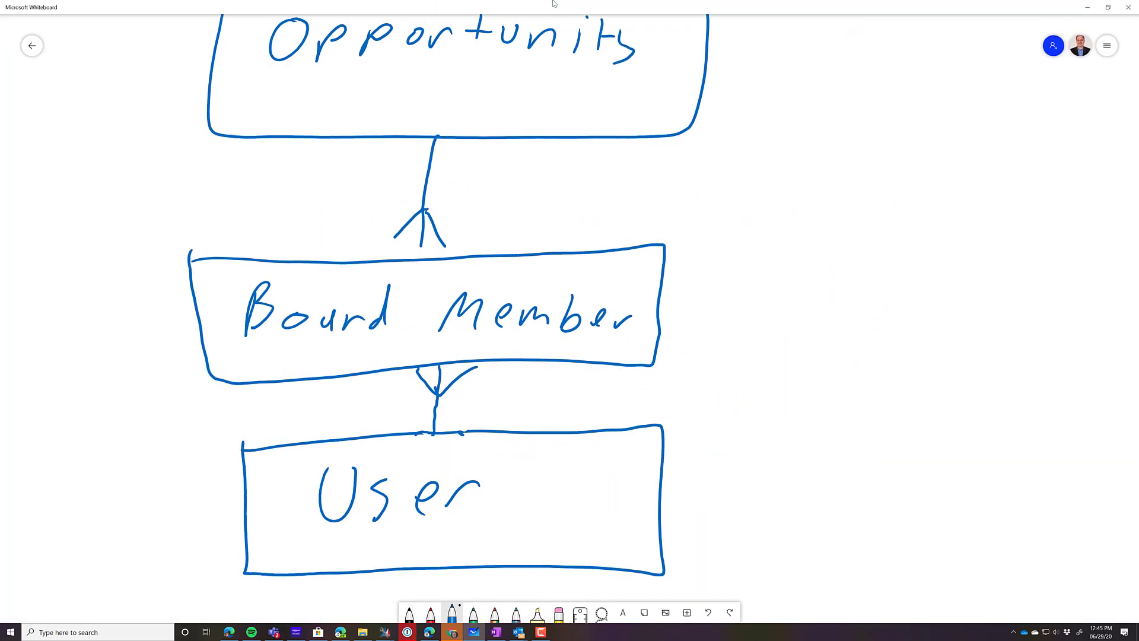
click(1089, 8)
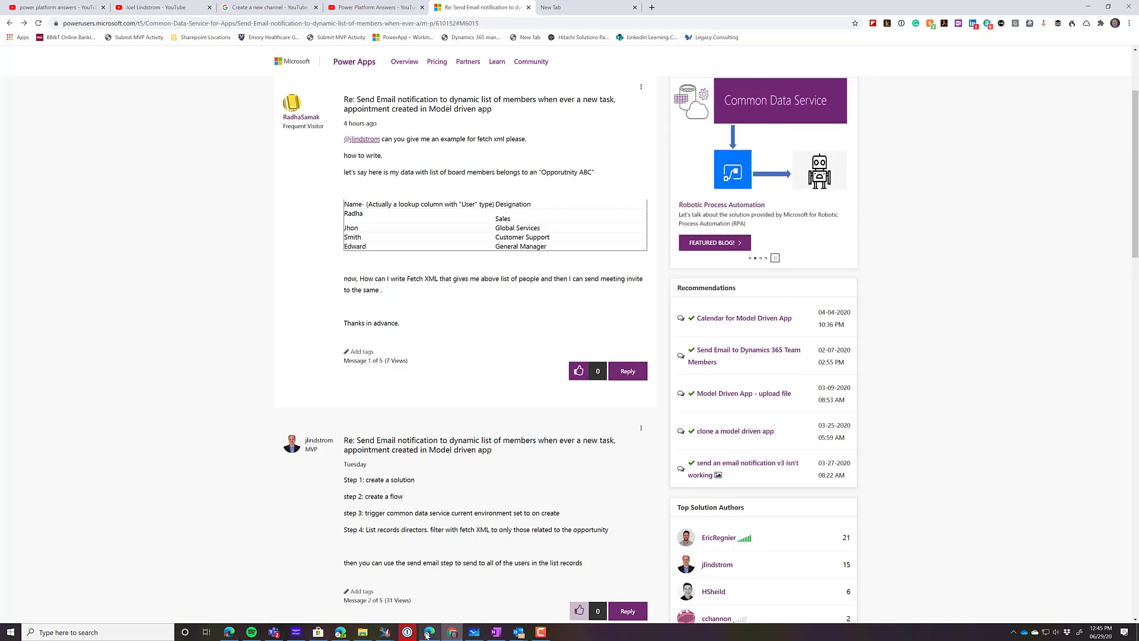
click(340, 632)
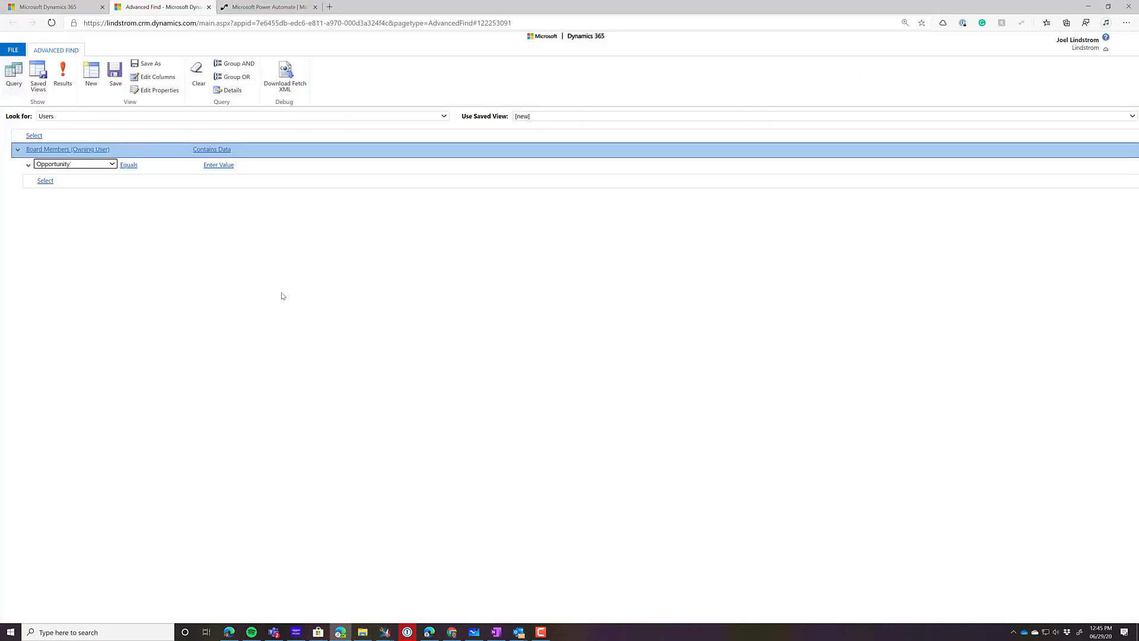
click(262, 9)
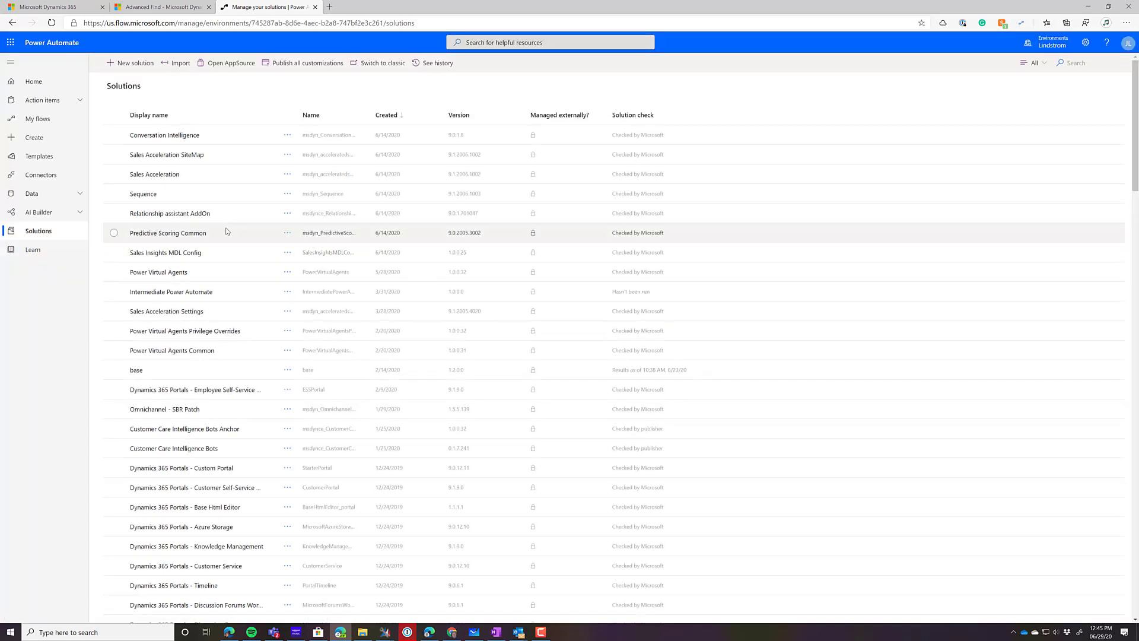
click(136, 371)
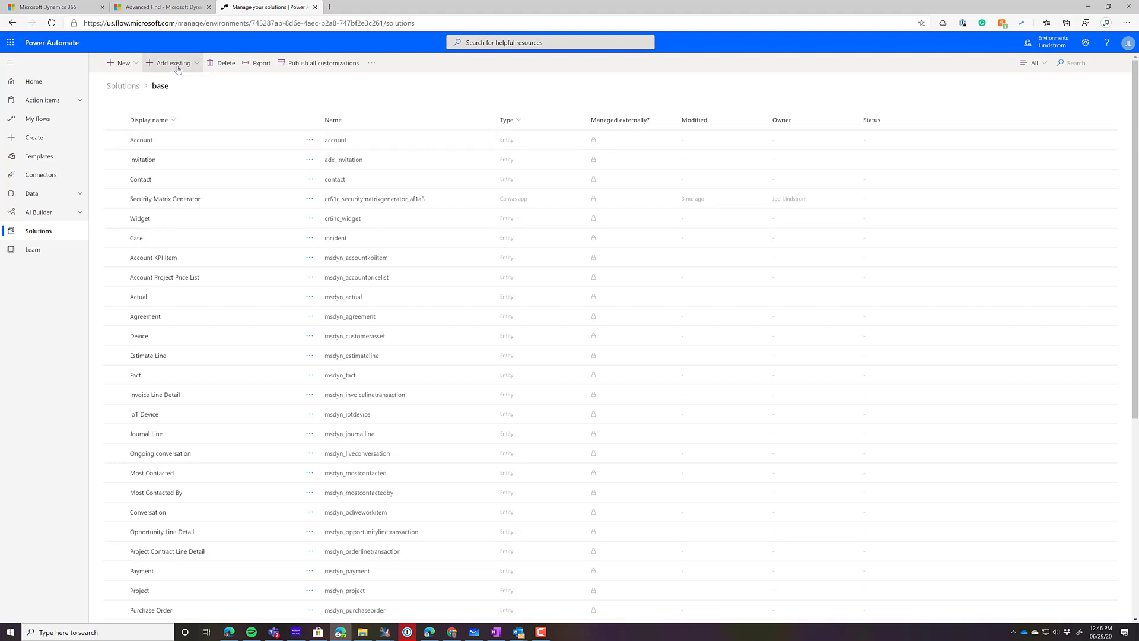
- Create a new flow and pick the Common Data Service (current environment) connector
click(127, 63)
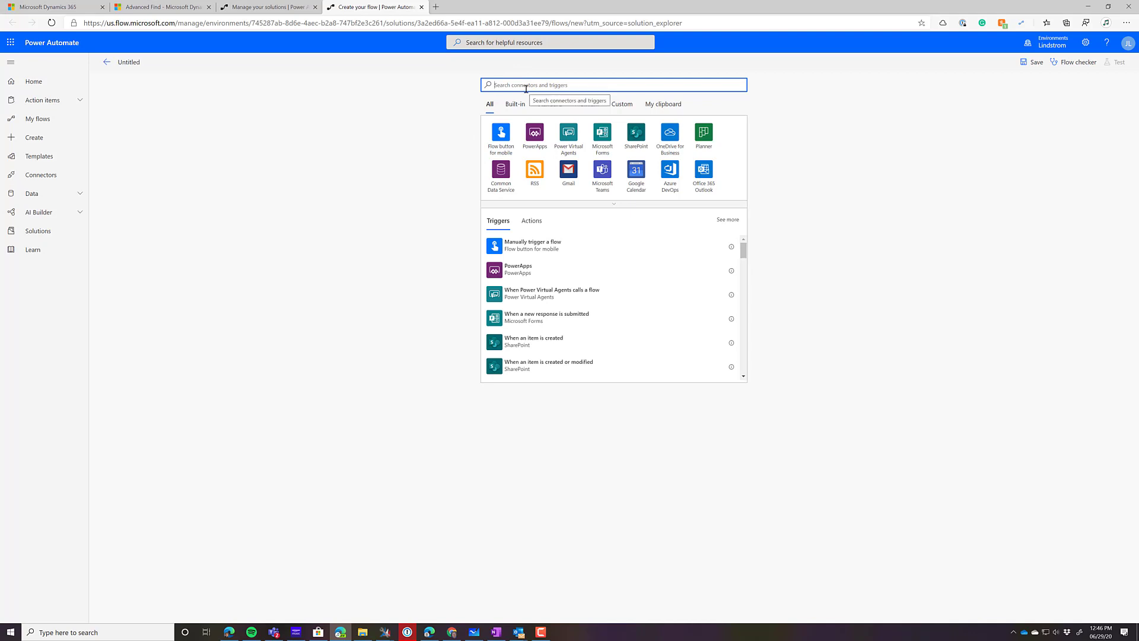
text(common)
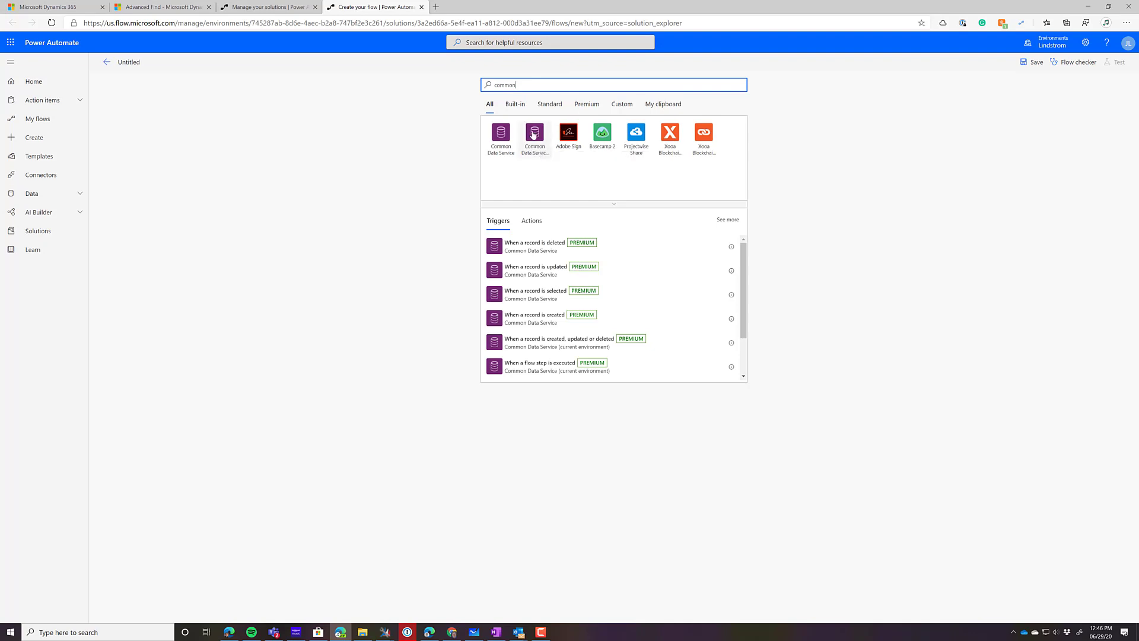
click(533, 132)
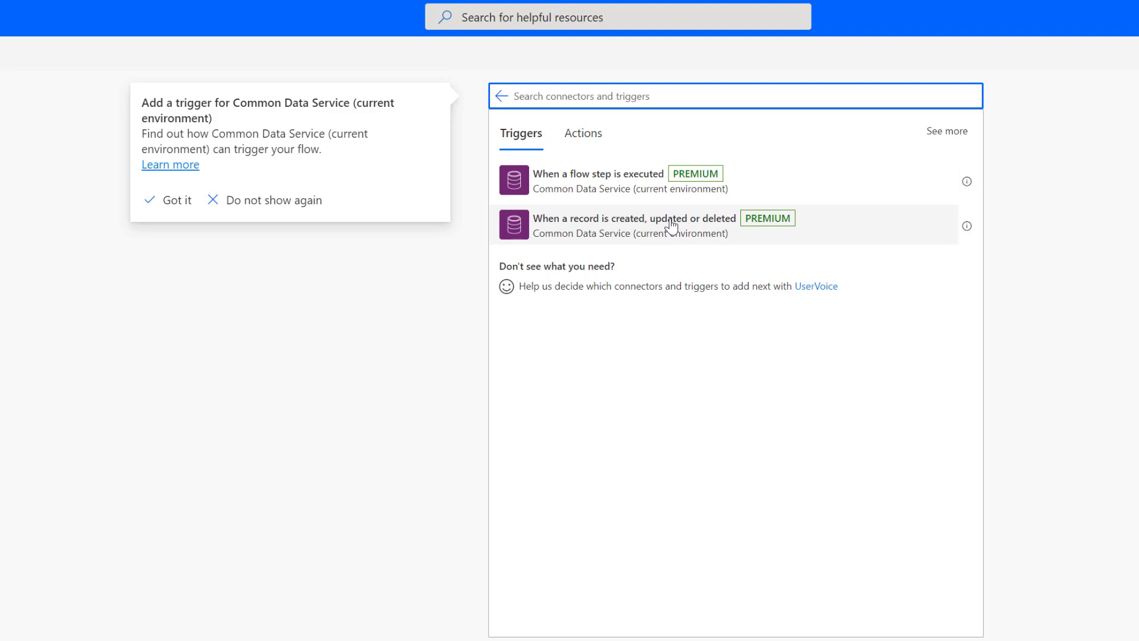
- Use the 'When a record is created, updated or deleted' trigger: Update, Opportunities, Organization scope
click(641, 237)
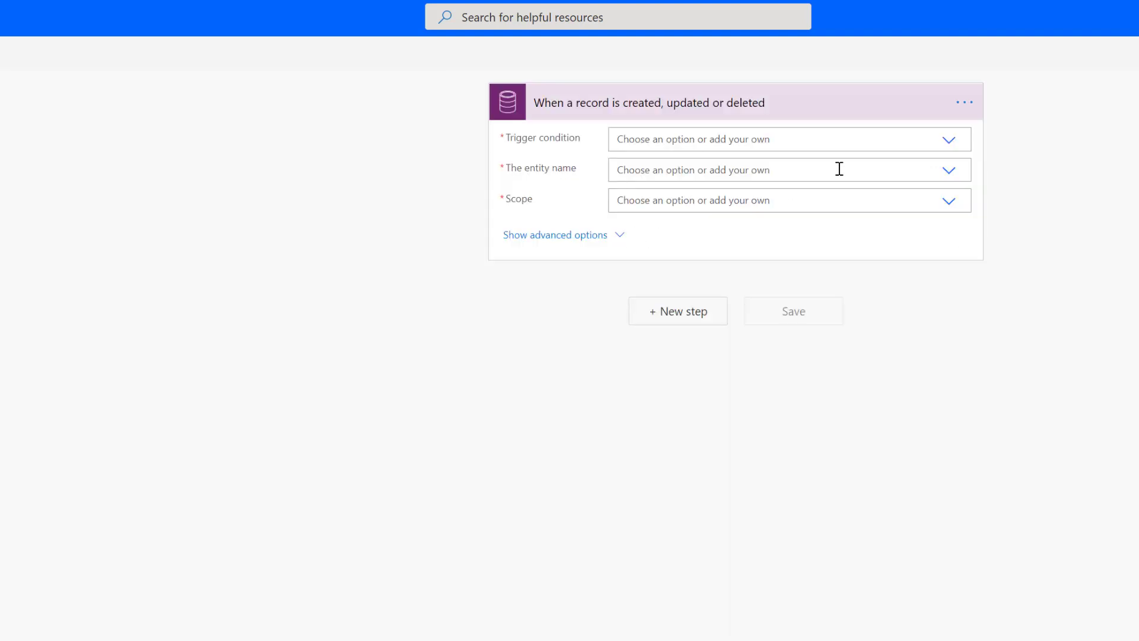
click(946, 141)
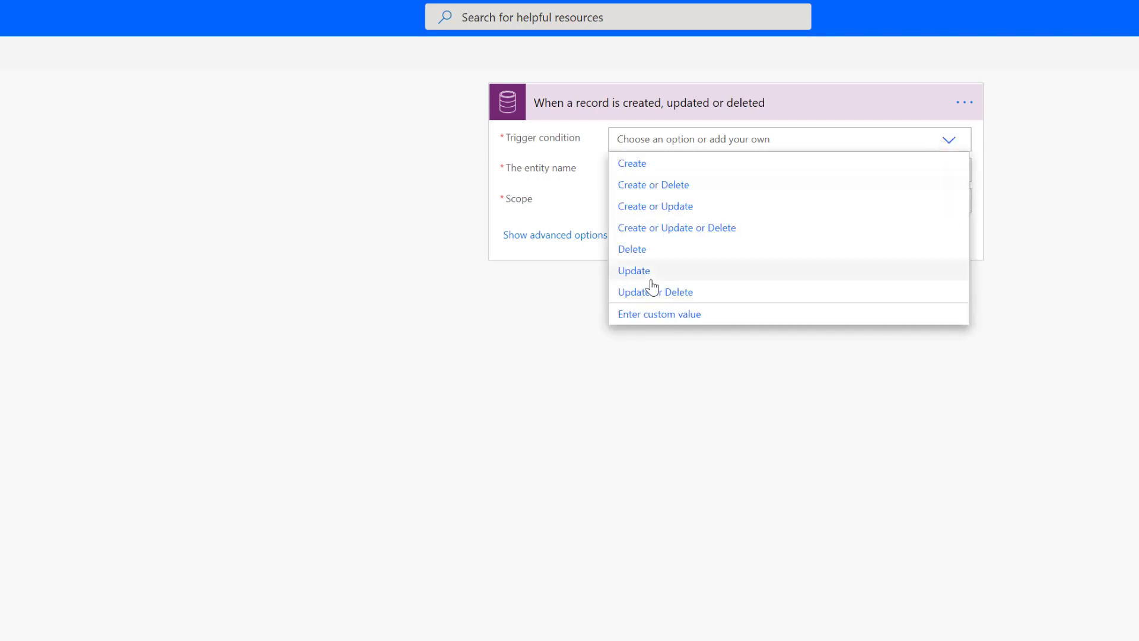
click(634, 270)
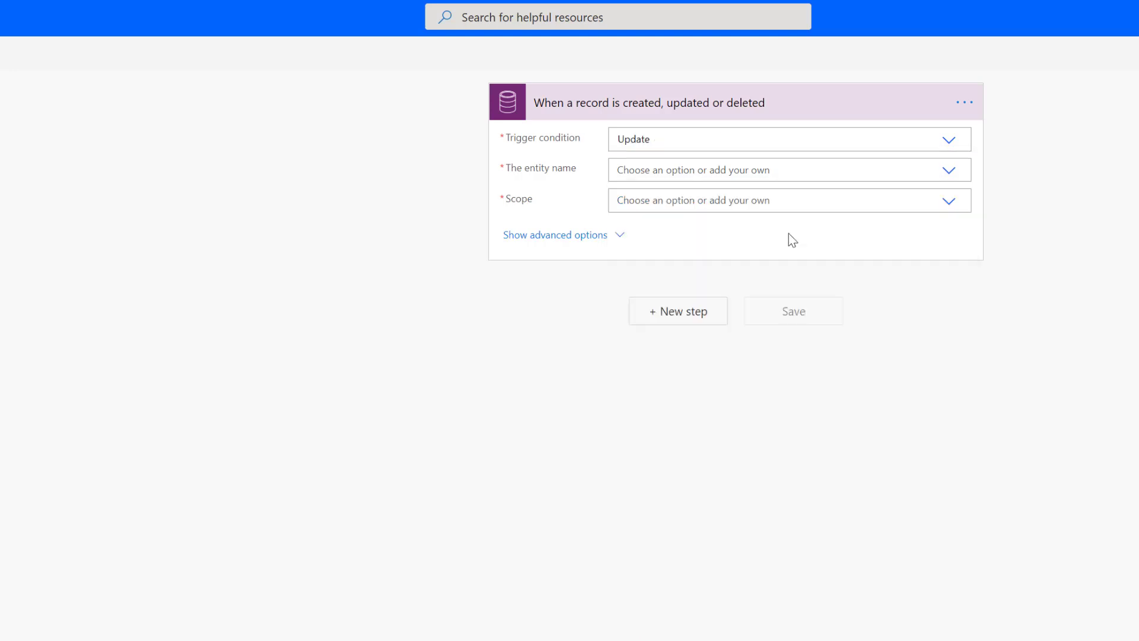
click(922, 179)
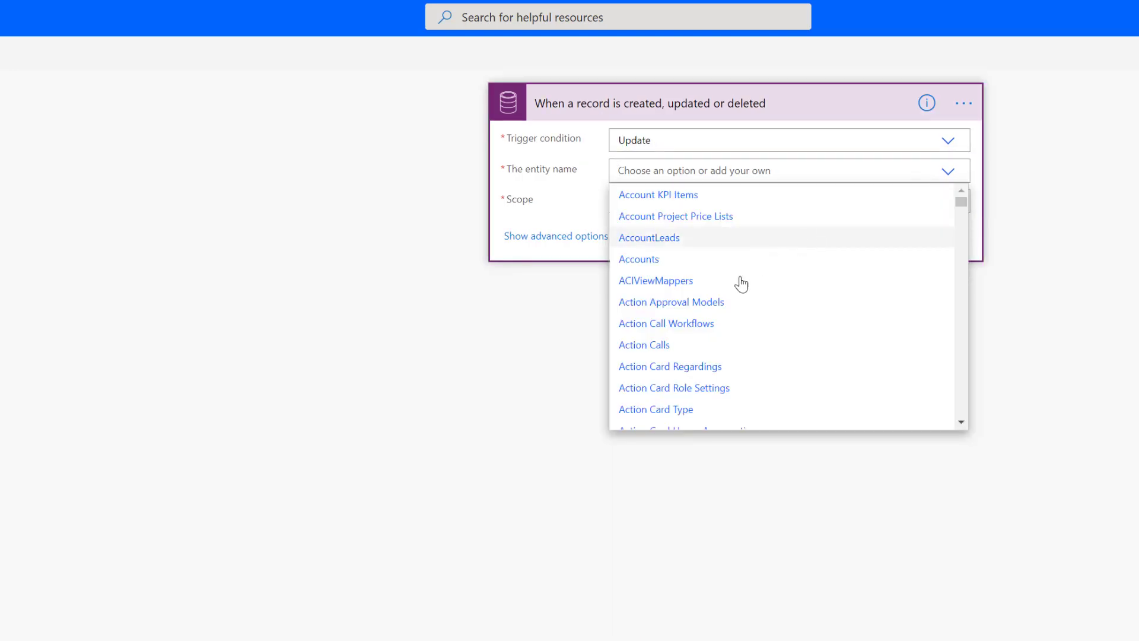
scroll(718, 331, down, 1)
scroll(718, 331, down, 3)
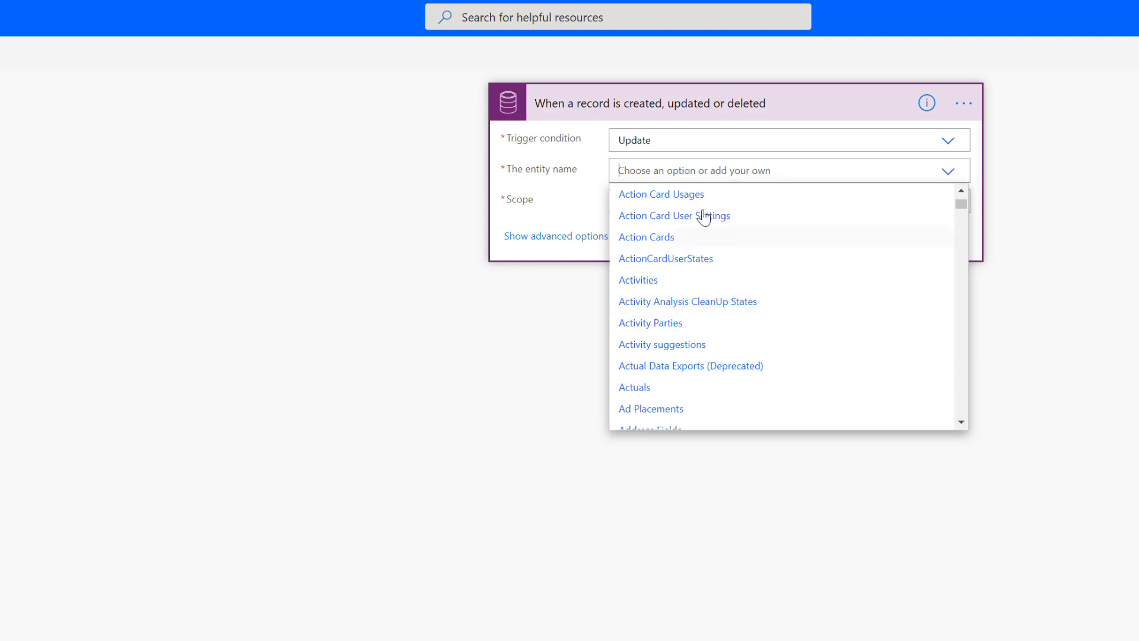
text(opportunities)
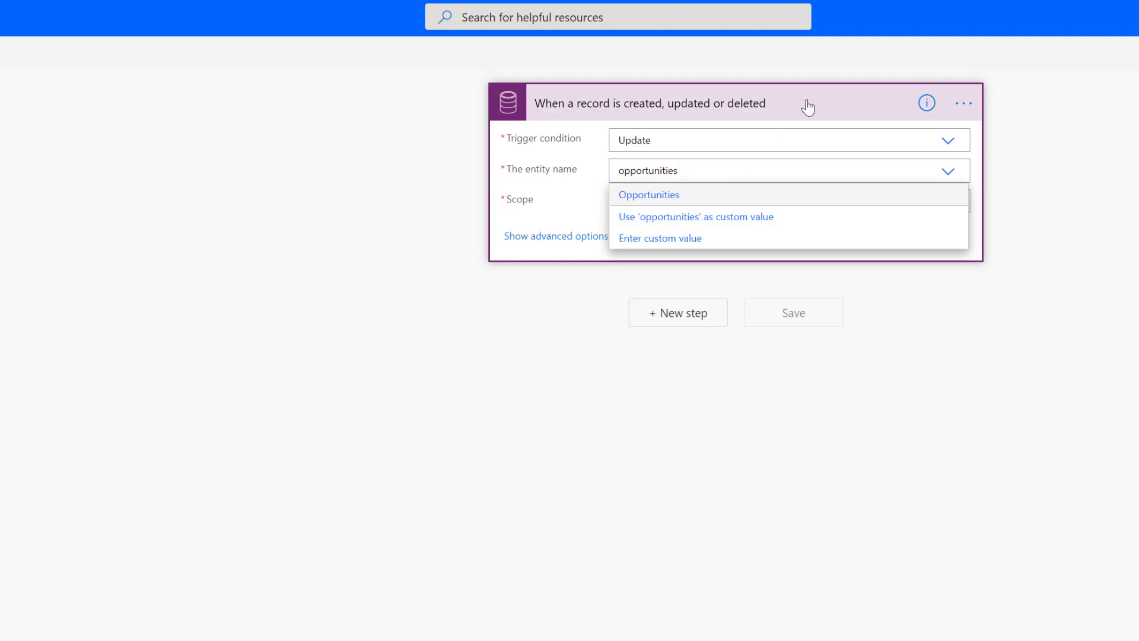
click(701, 196)
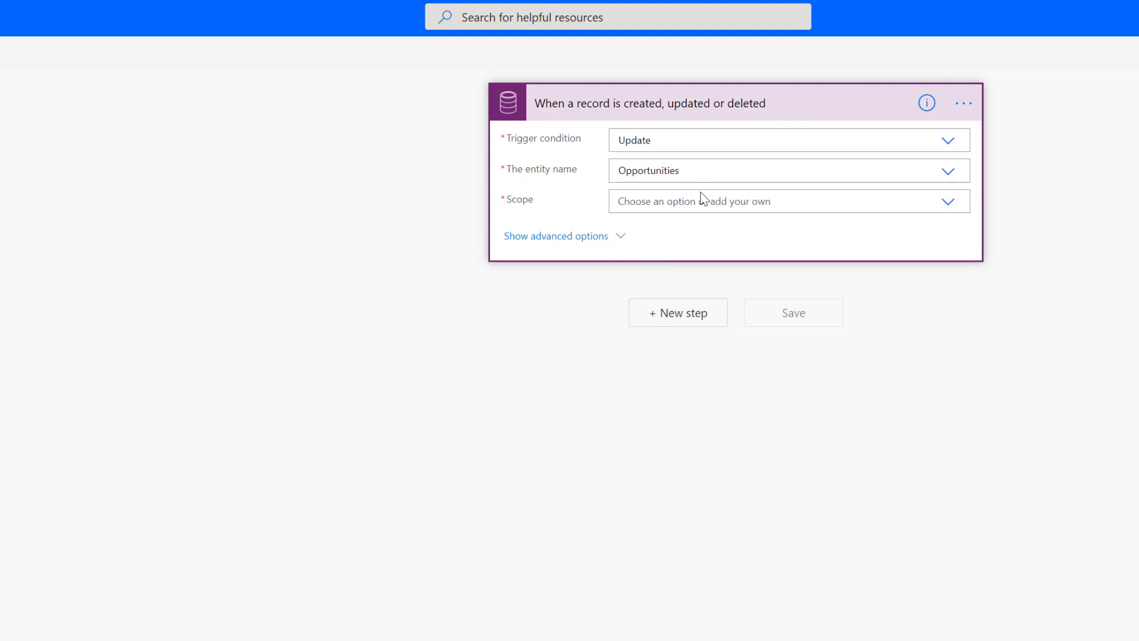
click(947, 209)
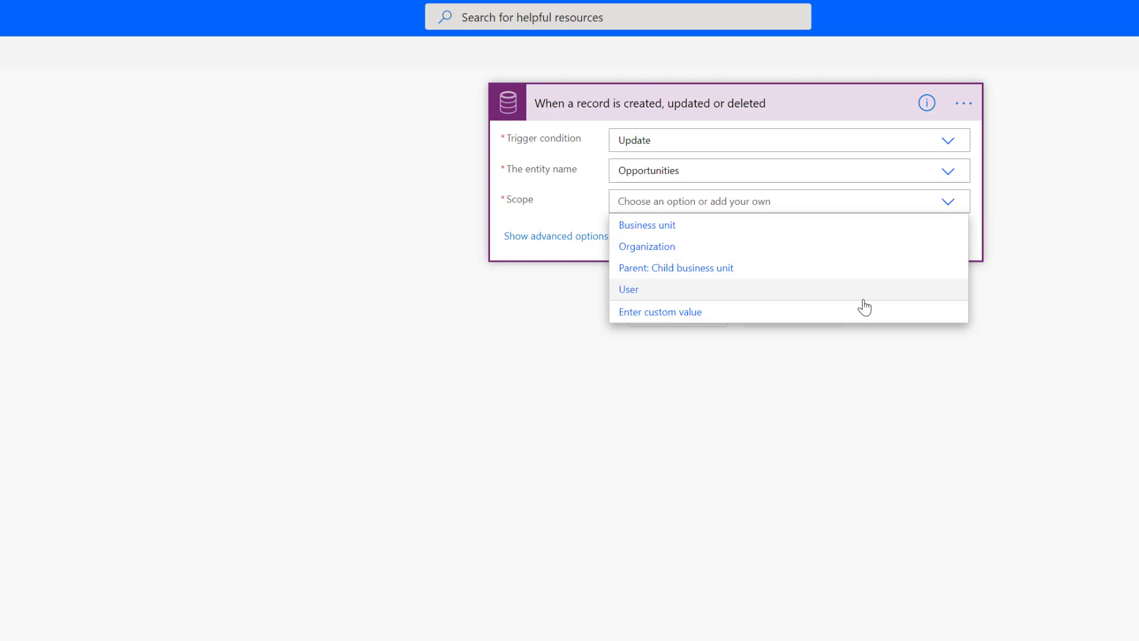
click(754, 259)
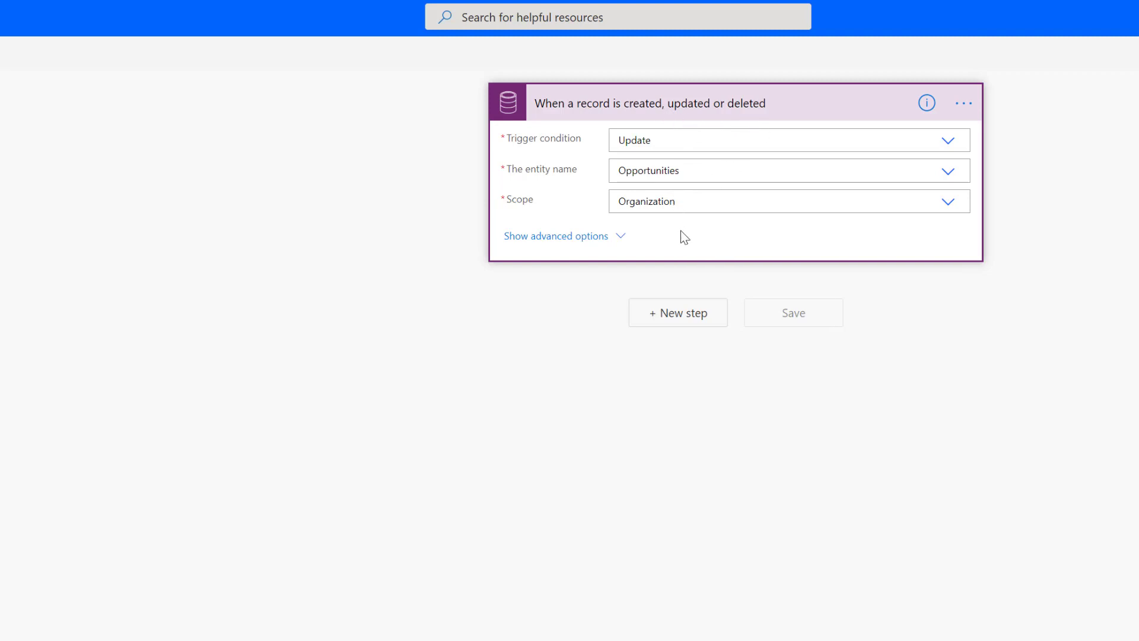
- Add a Common Data Service (current environment) List records action after the trigger
click(680, 315)
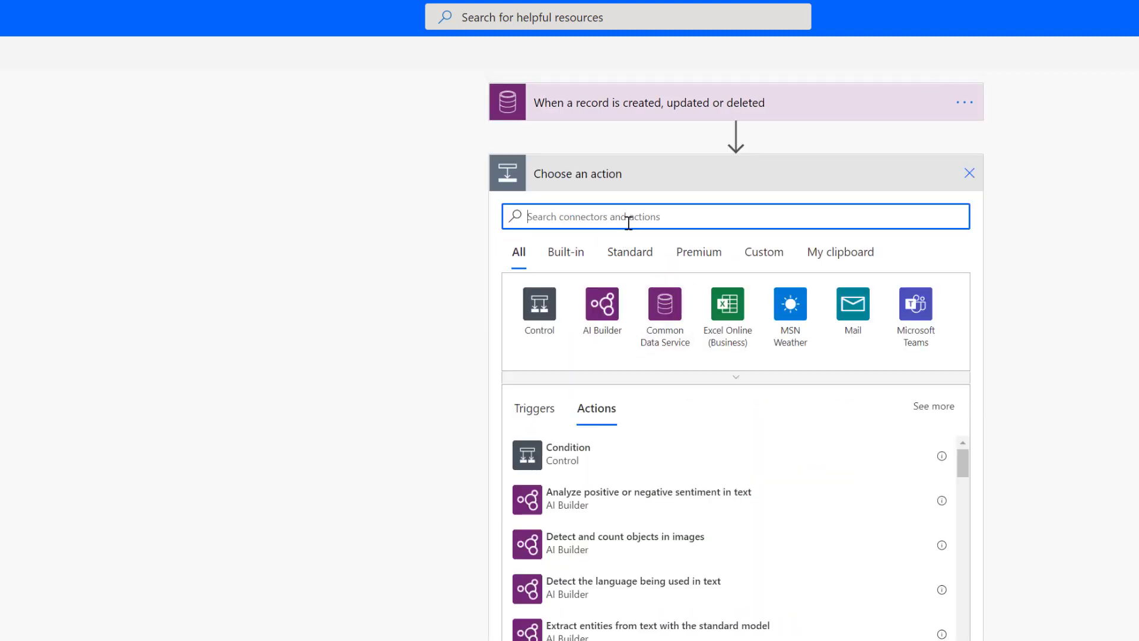
text(coomo)
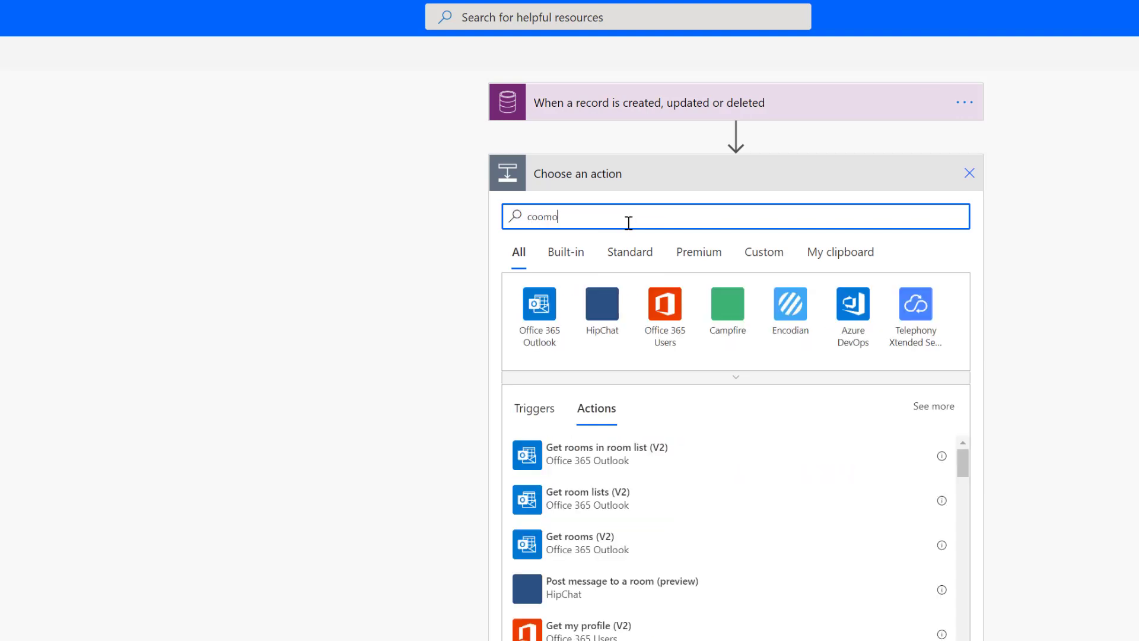
key(BackSpace)
key(BackSpace)
key(BackSpace)
text(mmo)
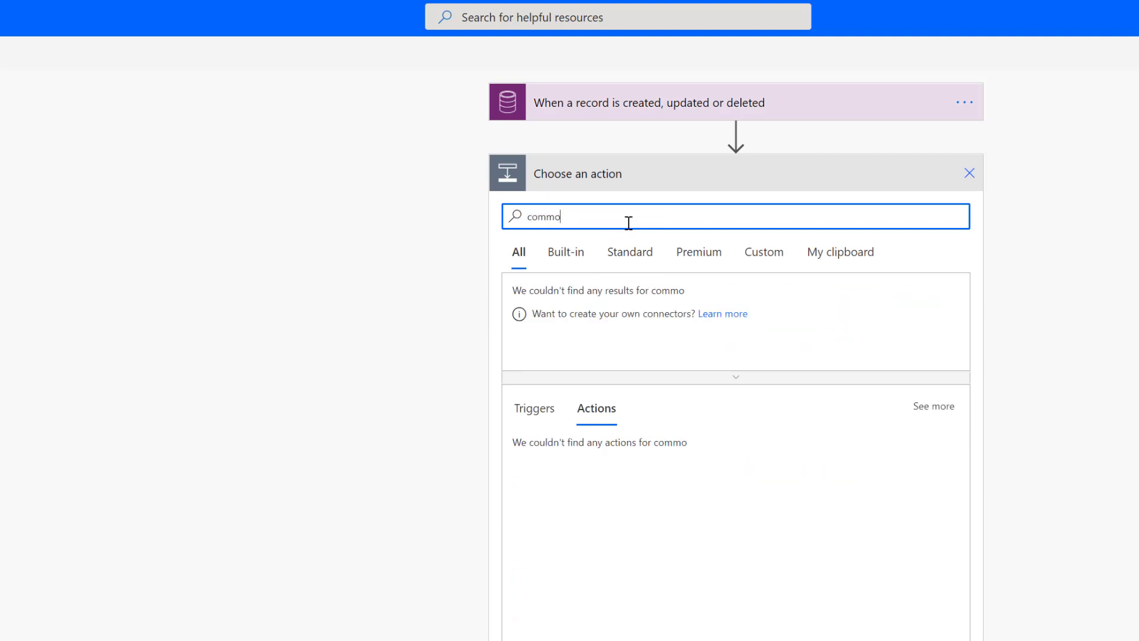
text(n)
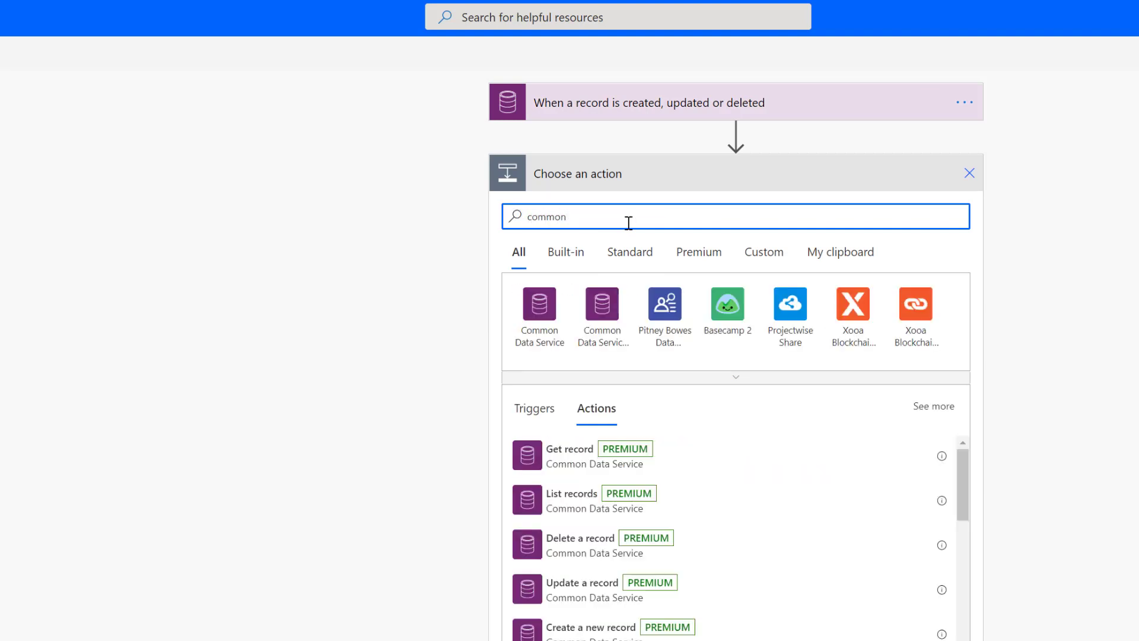
click(601, 306)
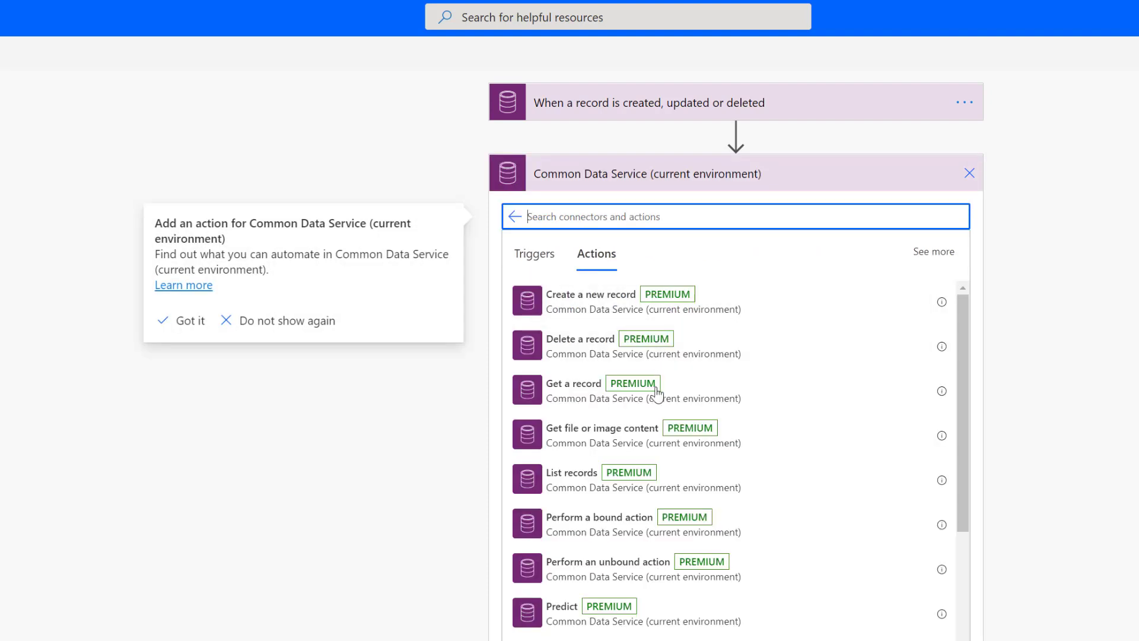
click(613, 481)
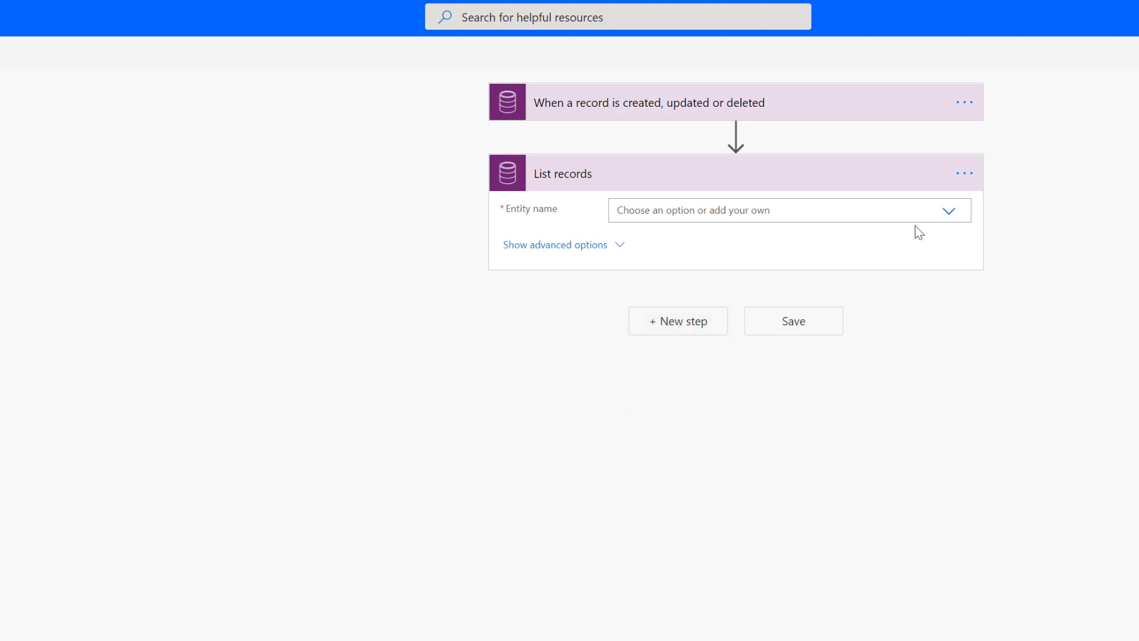
- Set the List records entity name to Users and reveal its advanced options
click(949, 216)
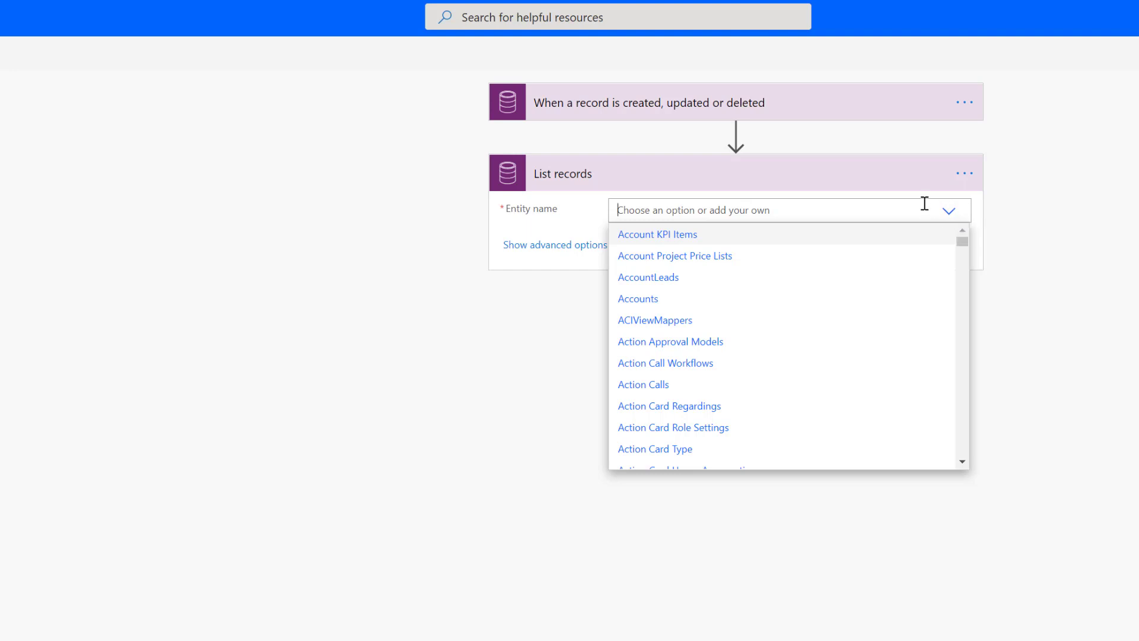
text(users)
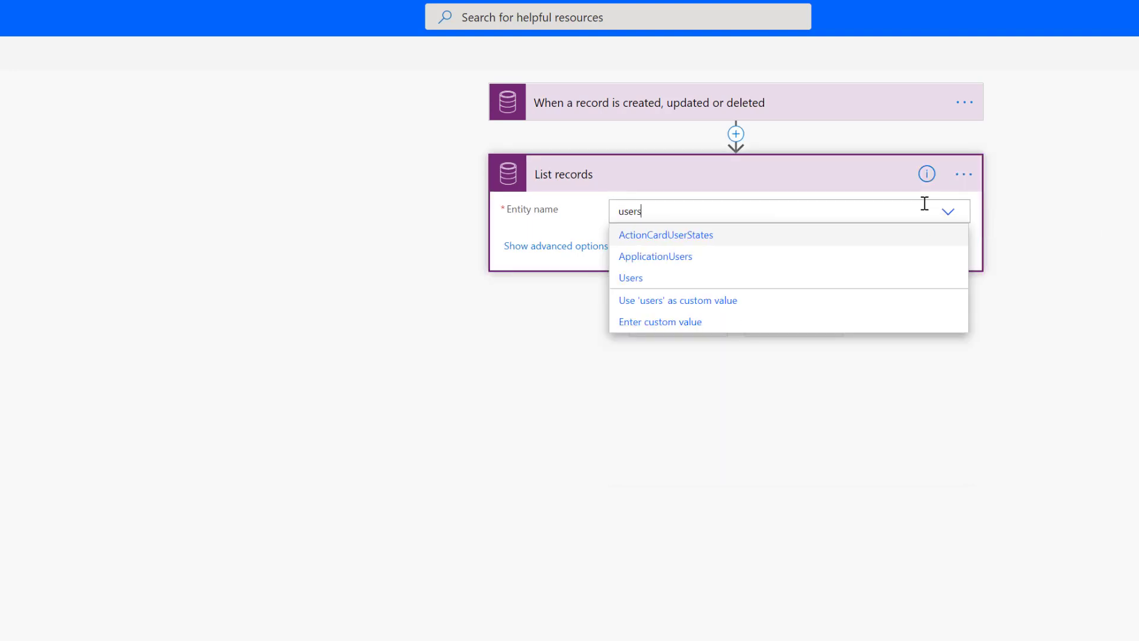
click(859, 277)
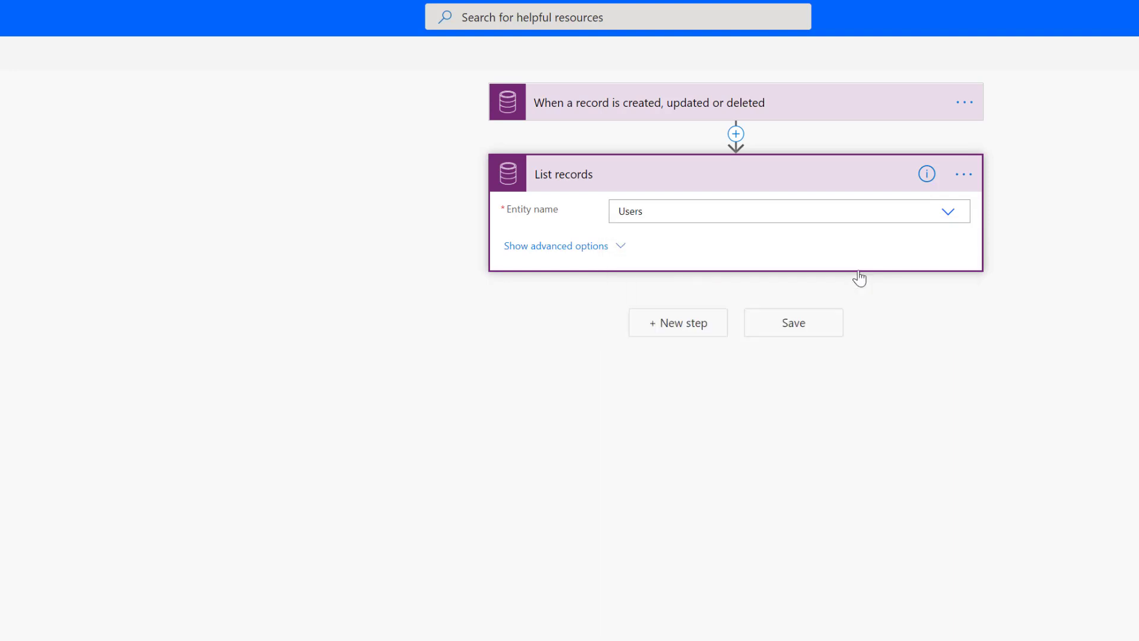
click(612, 248)
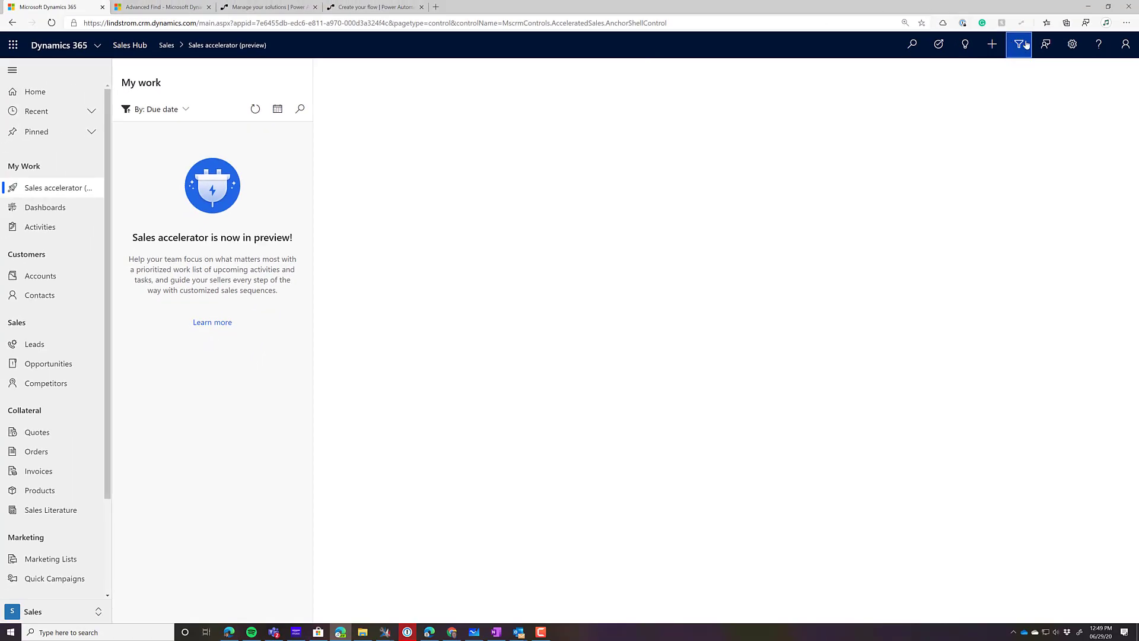
- Return to the Advanced Find query of Users filtered on Board Members (Owning User)
click(159, 7)
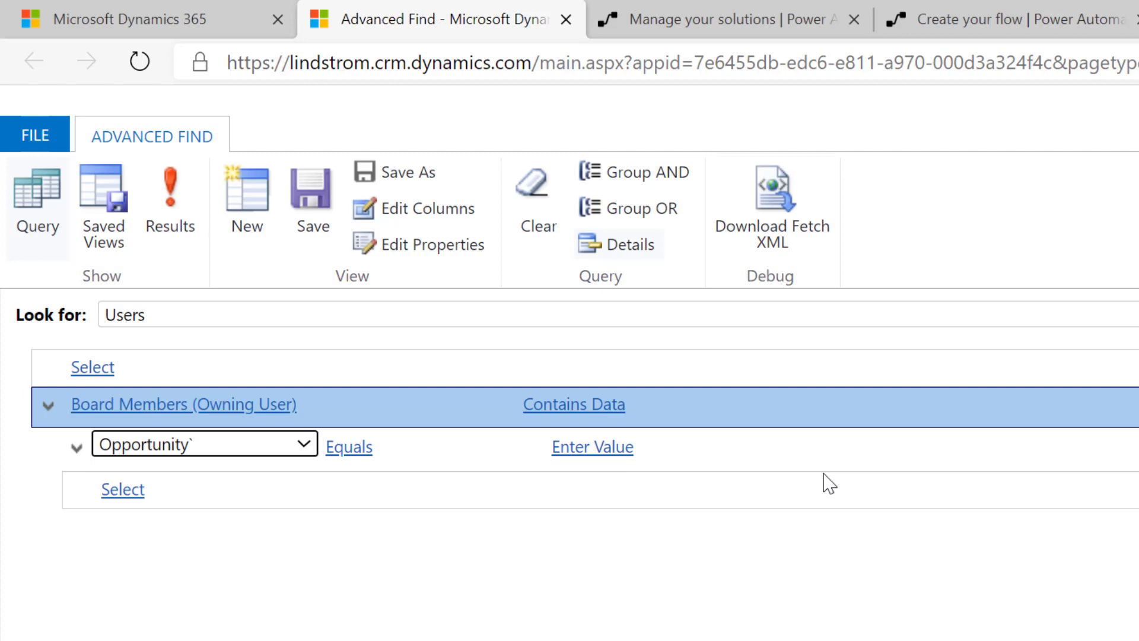
- Set the Opportunity condition to 'Opportunity for Product' and download the query as FetchXML
click(617, 448)
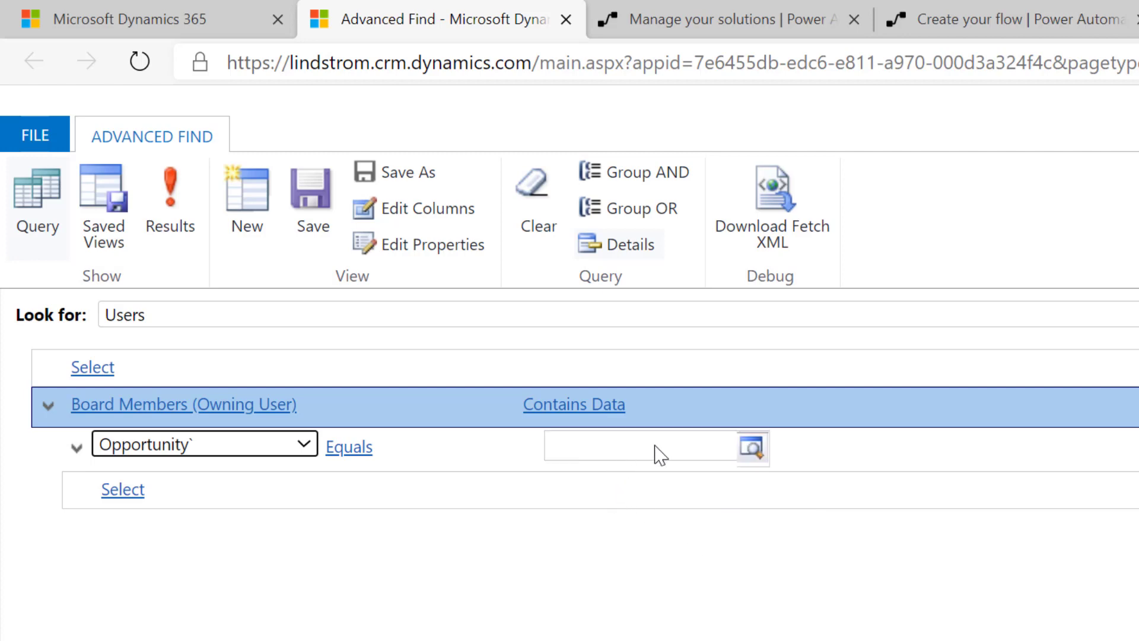
click(749, 451)
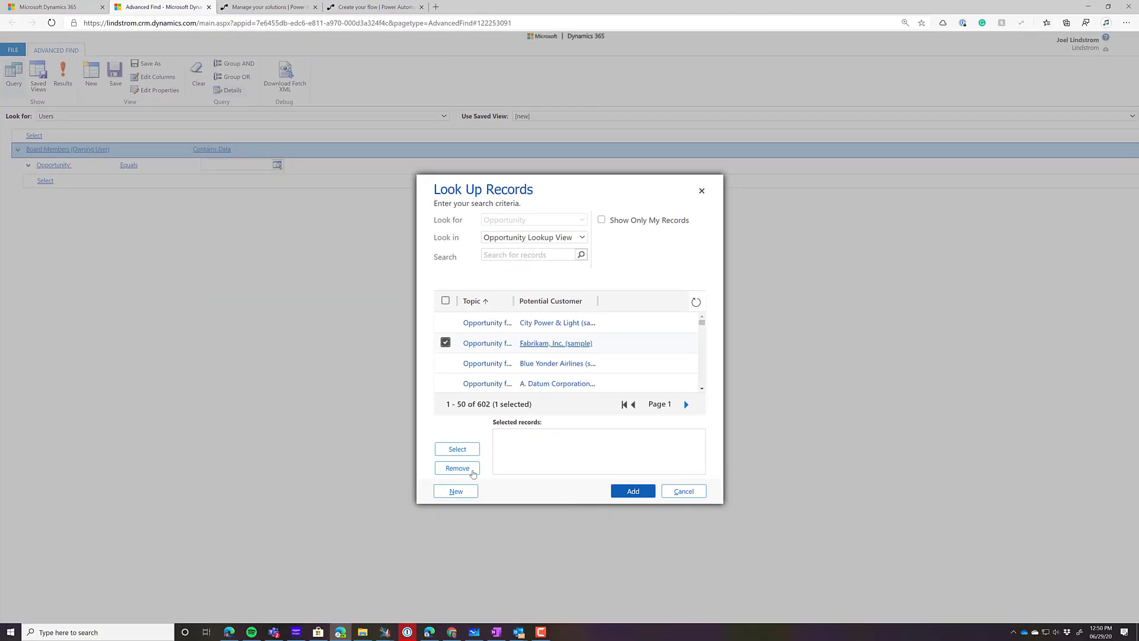
click(458, 449)
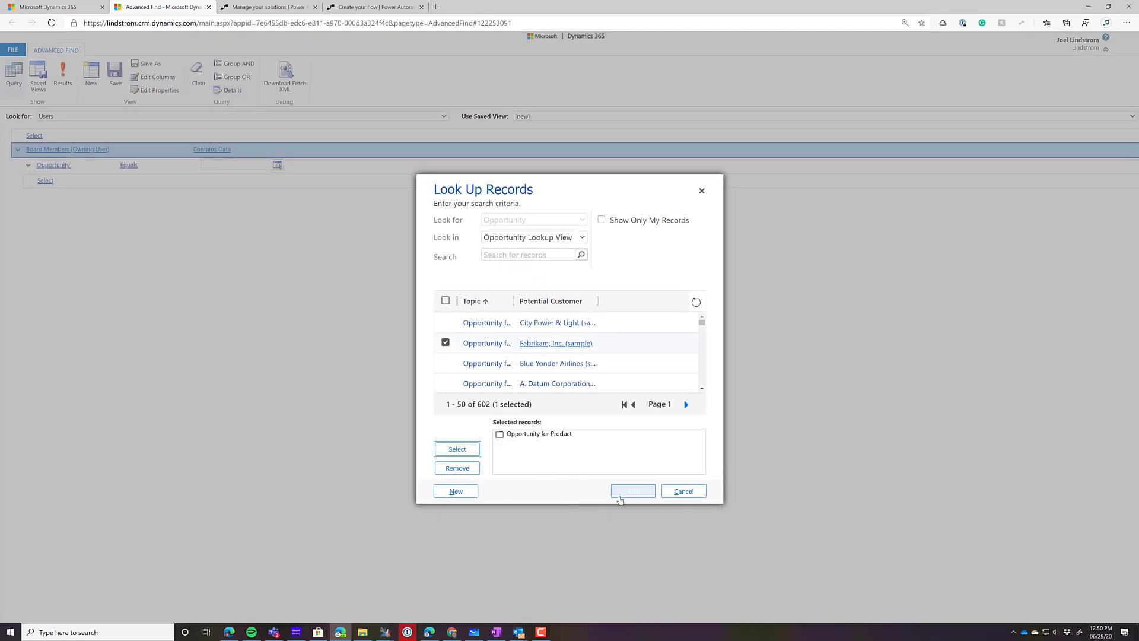
click(620, 497)
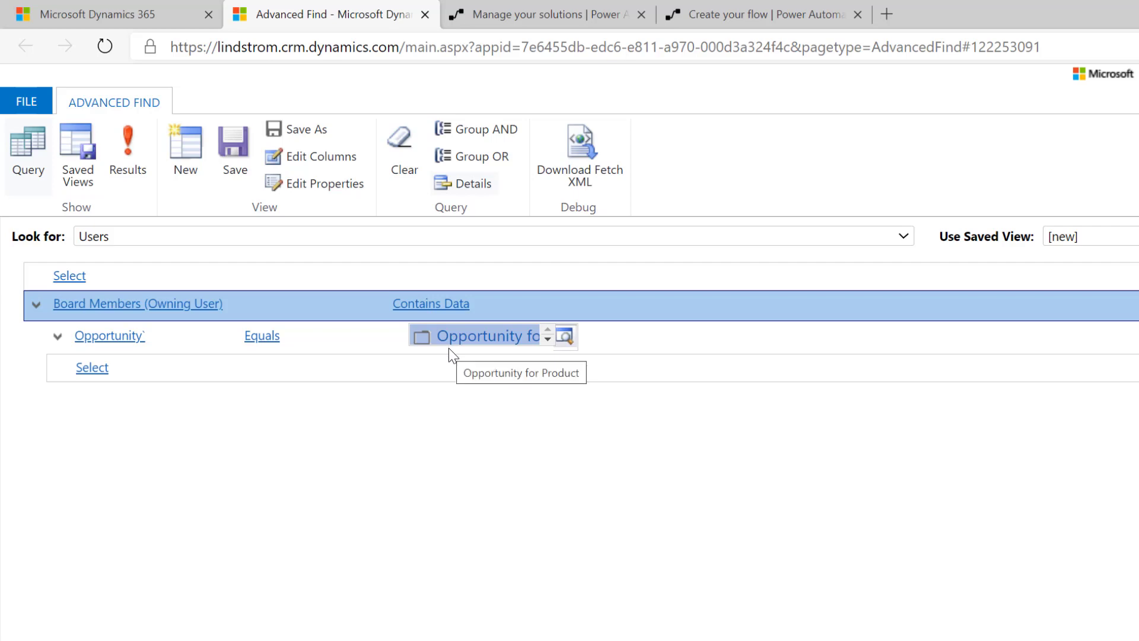
click(580, 152)
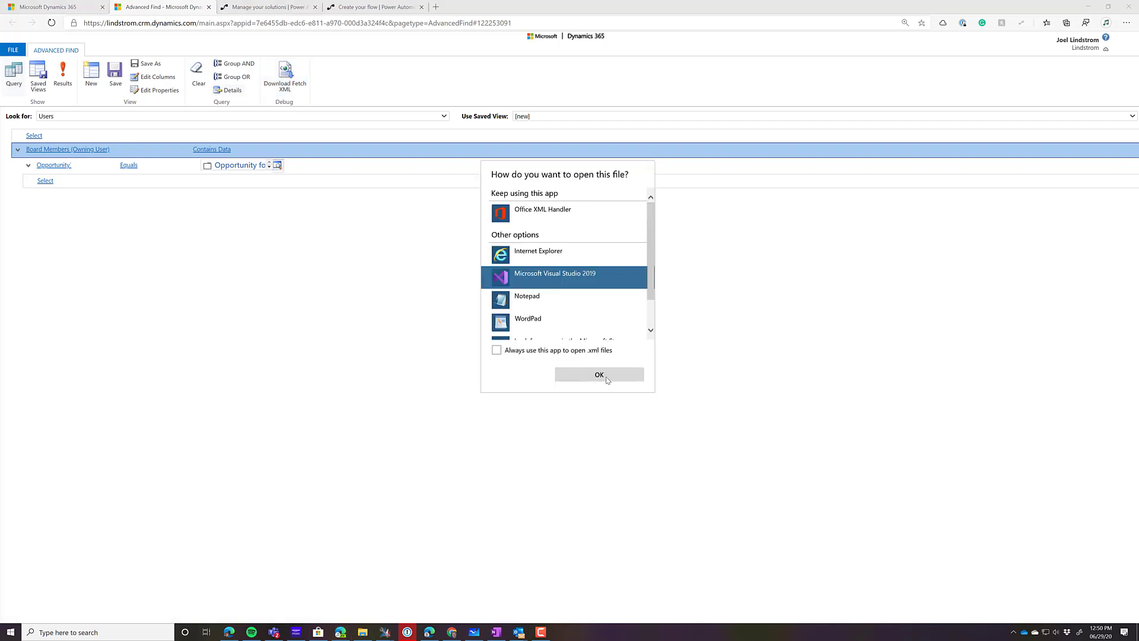
- Open the downloaded FetchXML in Visual Studio 2019, then return to the forum thread
click(608, 380)
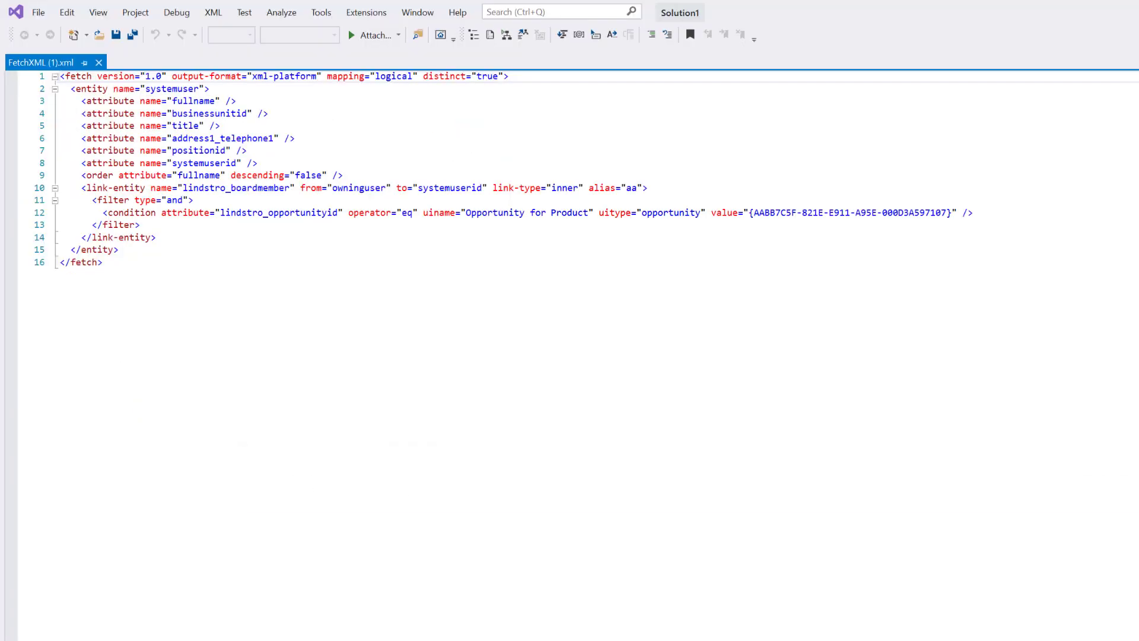
key(alt+Tab)
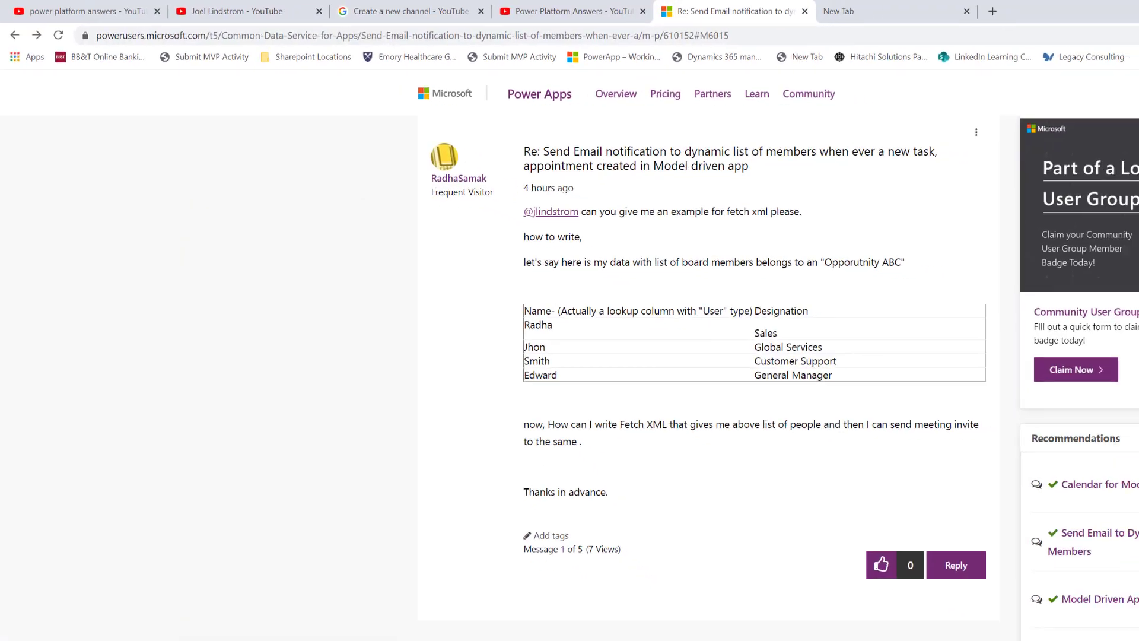
- Switch from the forum page to the XrmToolBox window with its plugin list
key(alt+Tab)
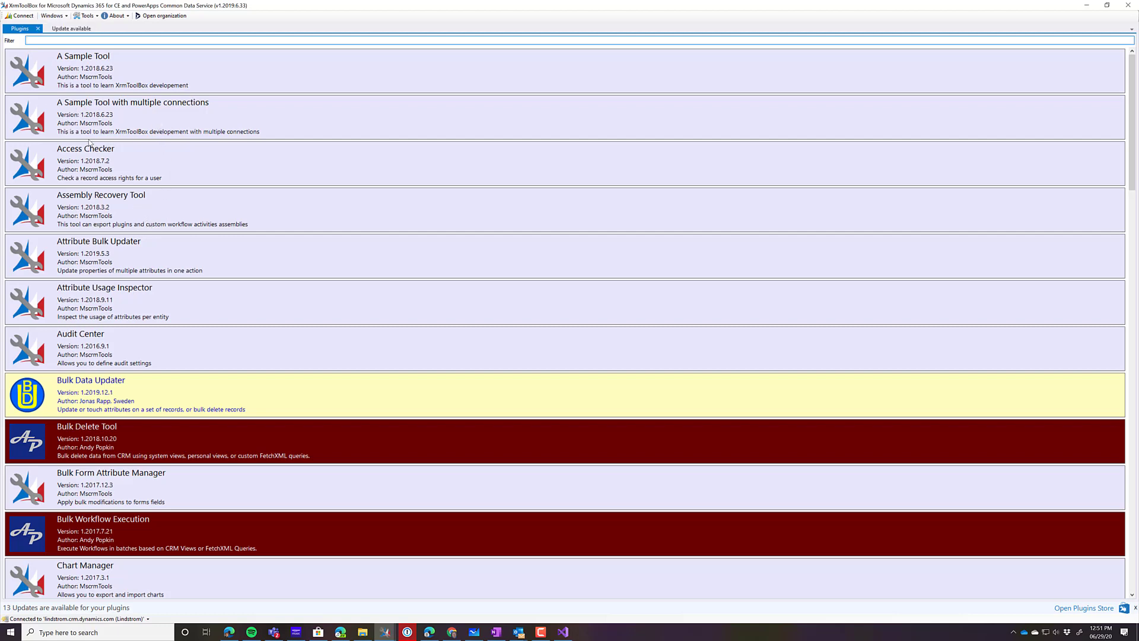
- Open FetchXML Builder, start a new query and set its entity name to systemuser
scroll(79, 258, down, 6)
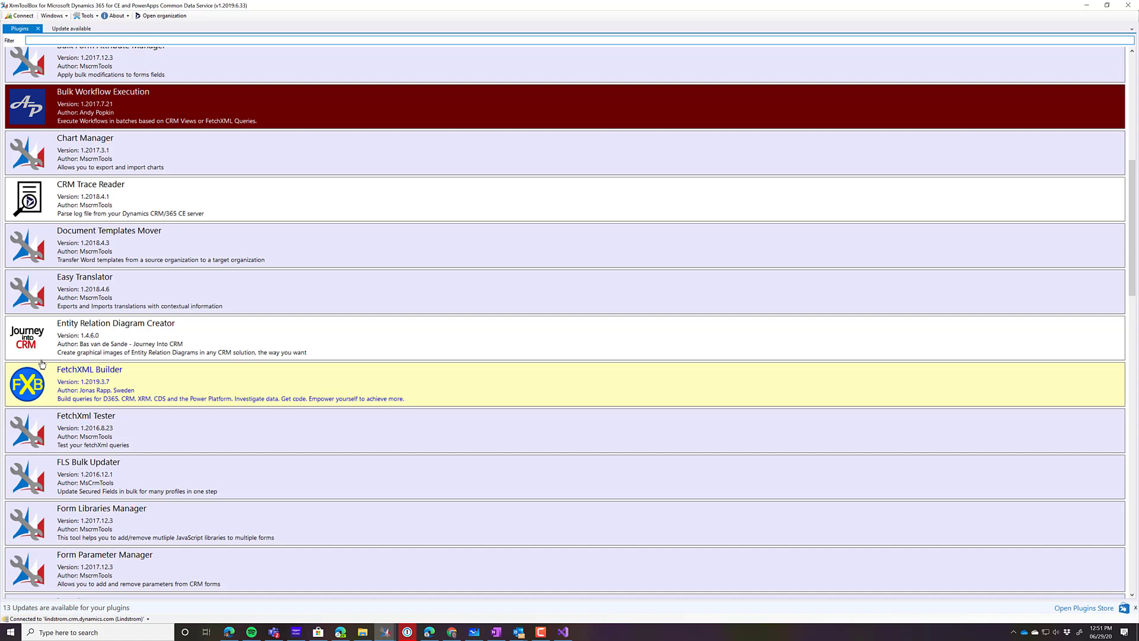
click(77, 393)
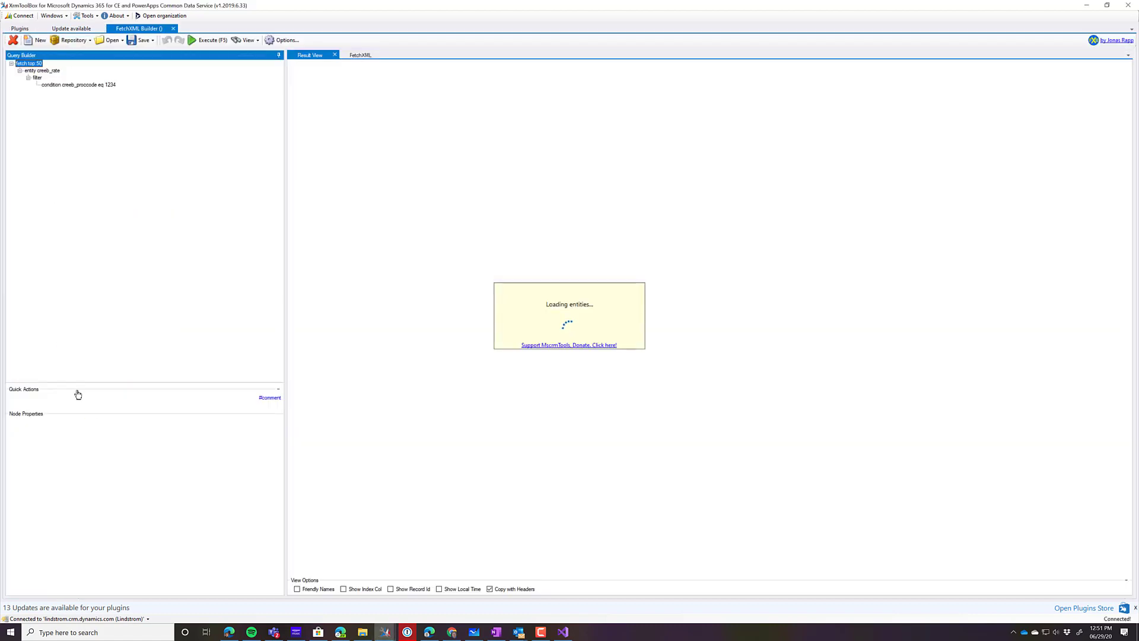
click(36, 39)
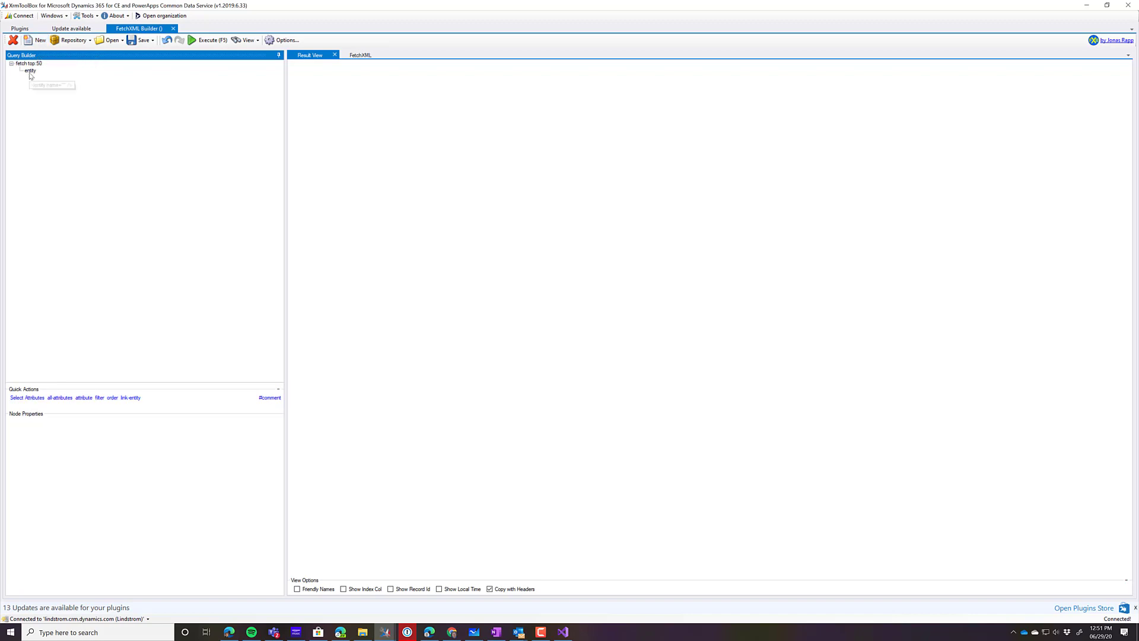
click(31, 70)
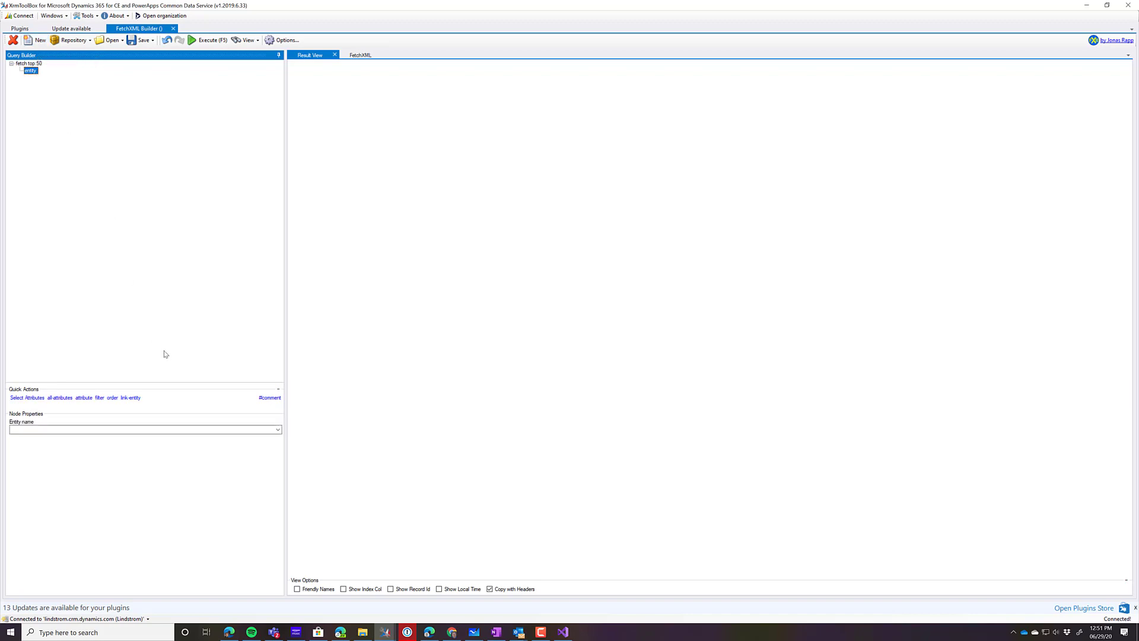
click(276, 430)
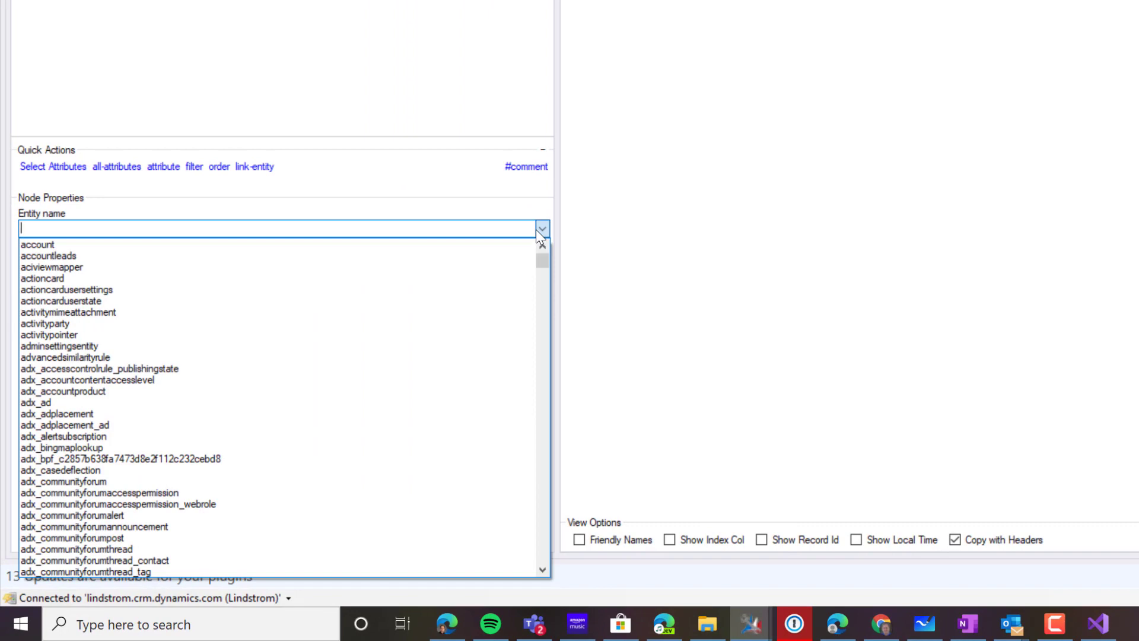
text(systemuser)
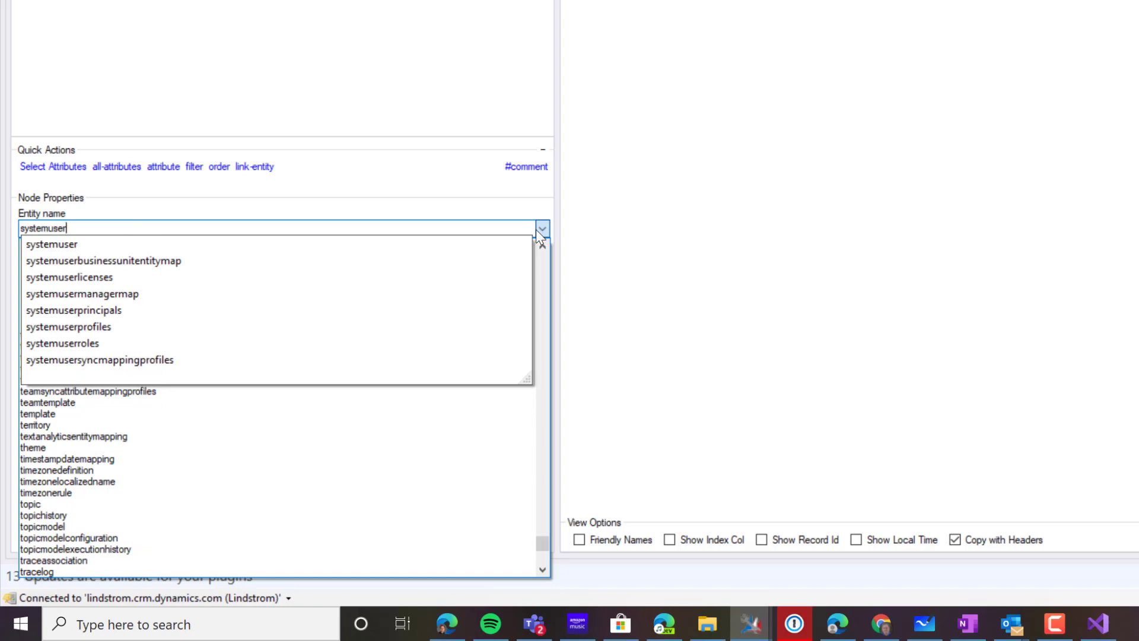
key(Escape)
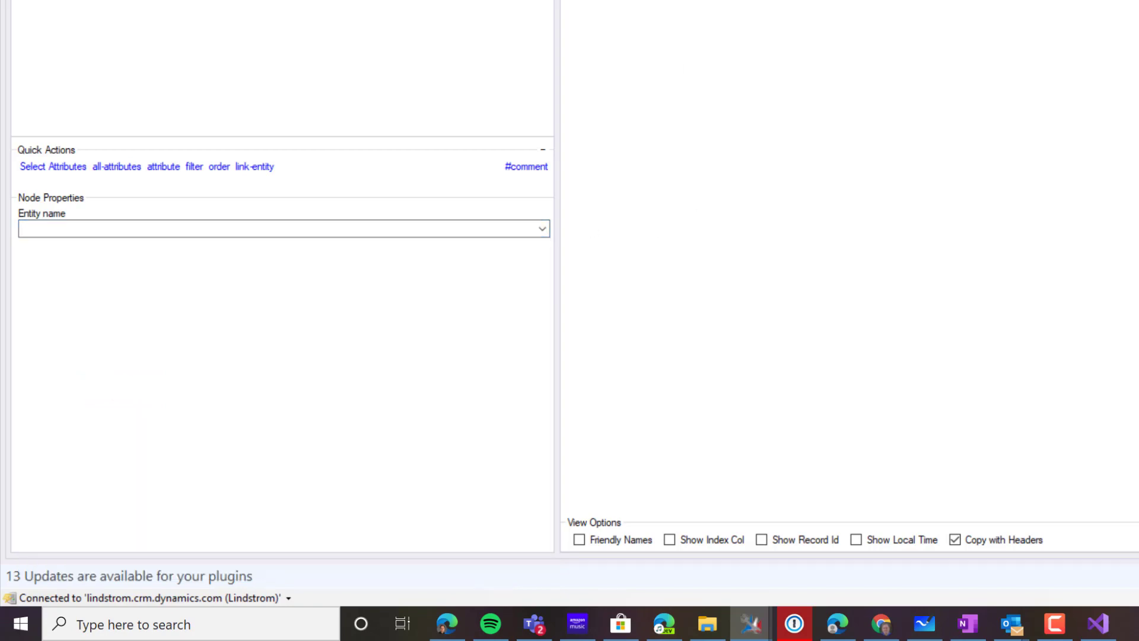
text(s)
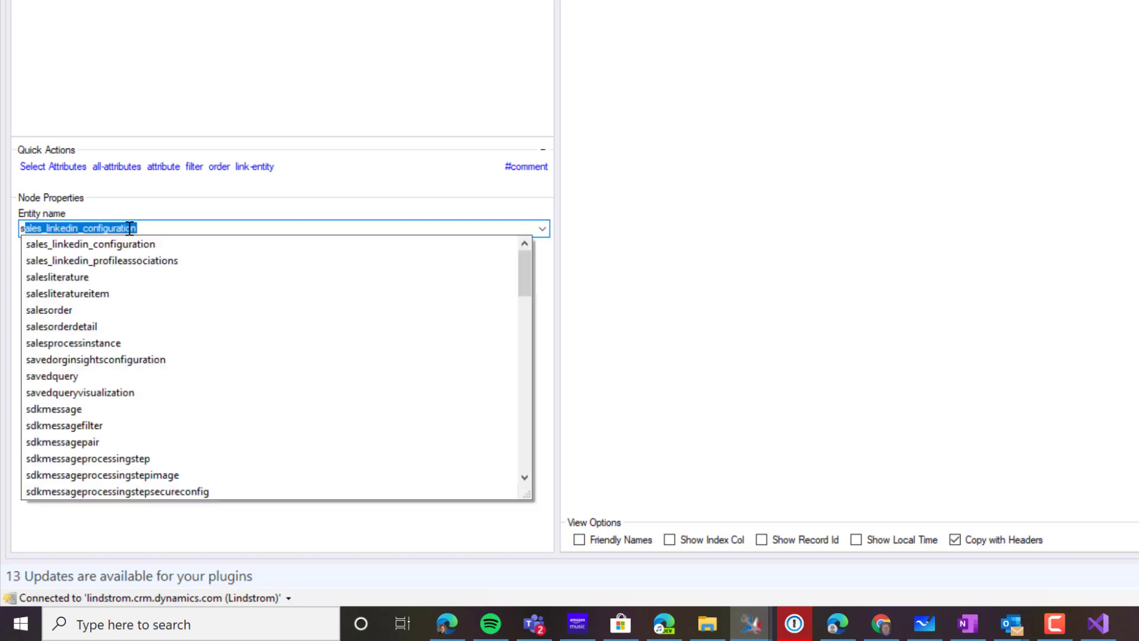
text(ystem)
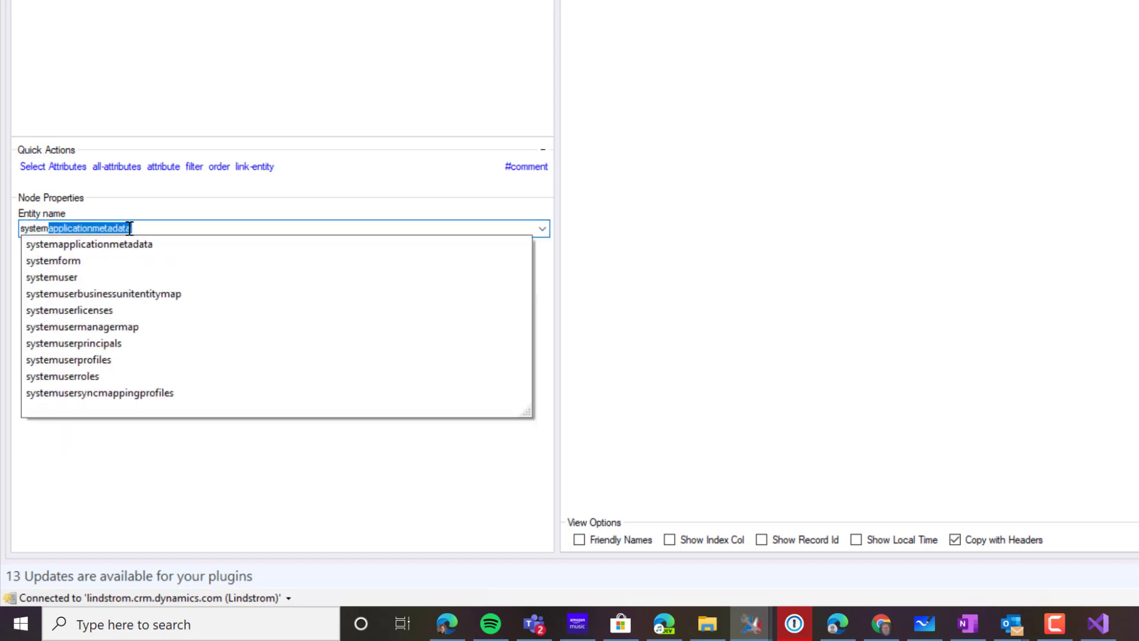
text(user)
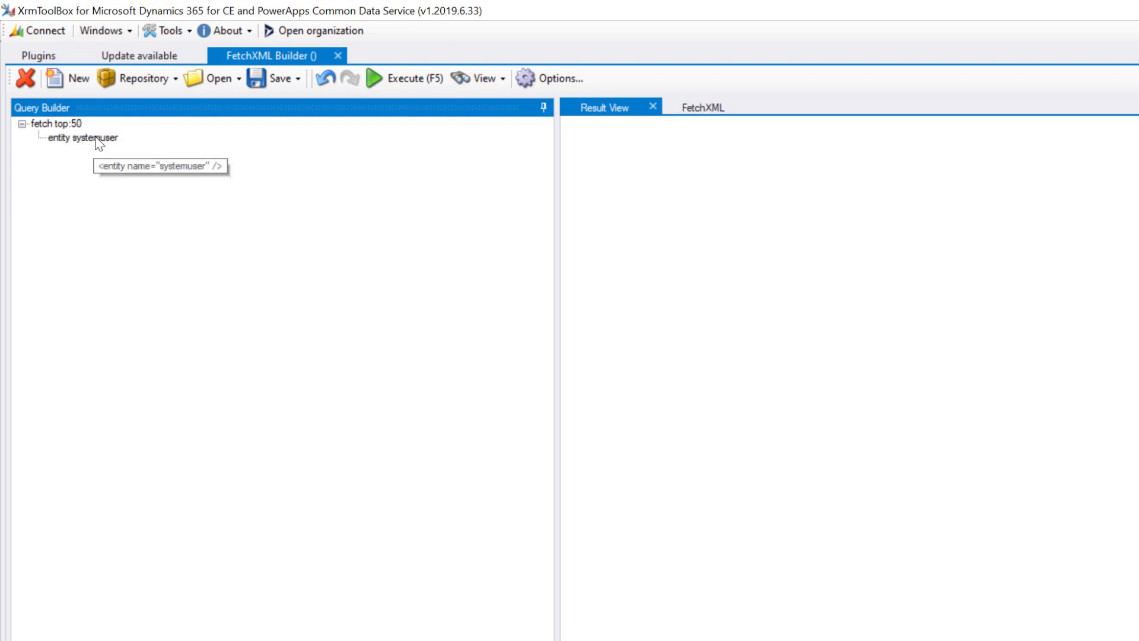
right_click(97, 140)
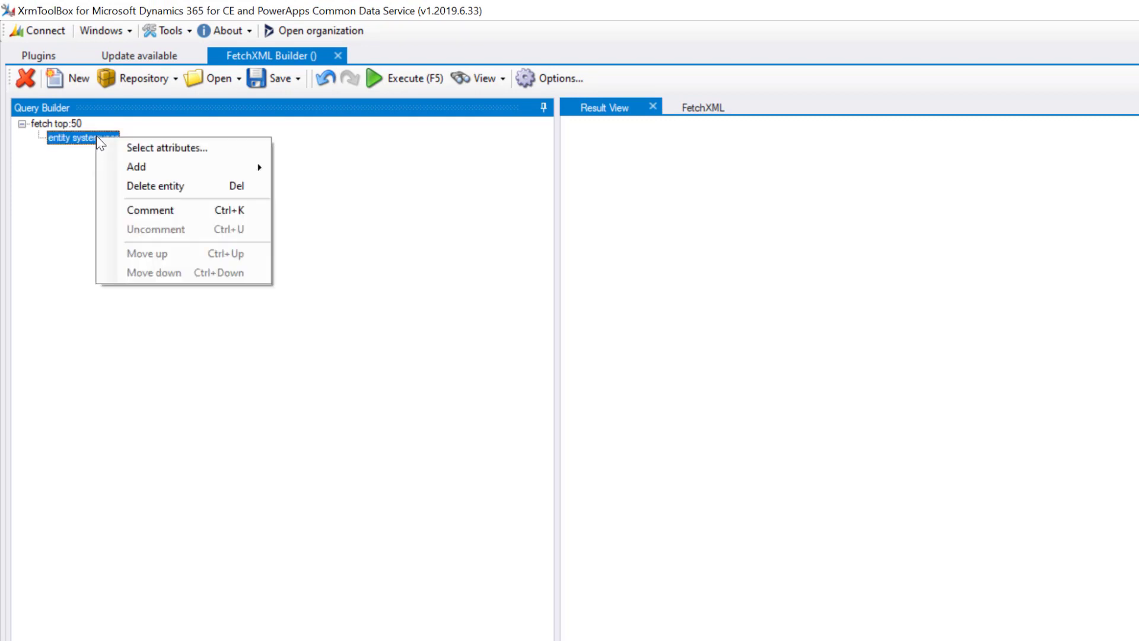
mouse_move(140, 169)
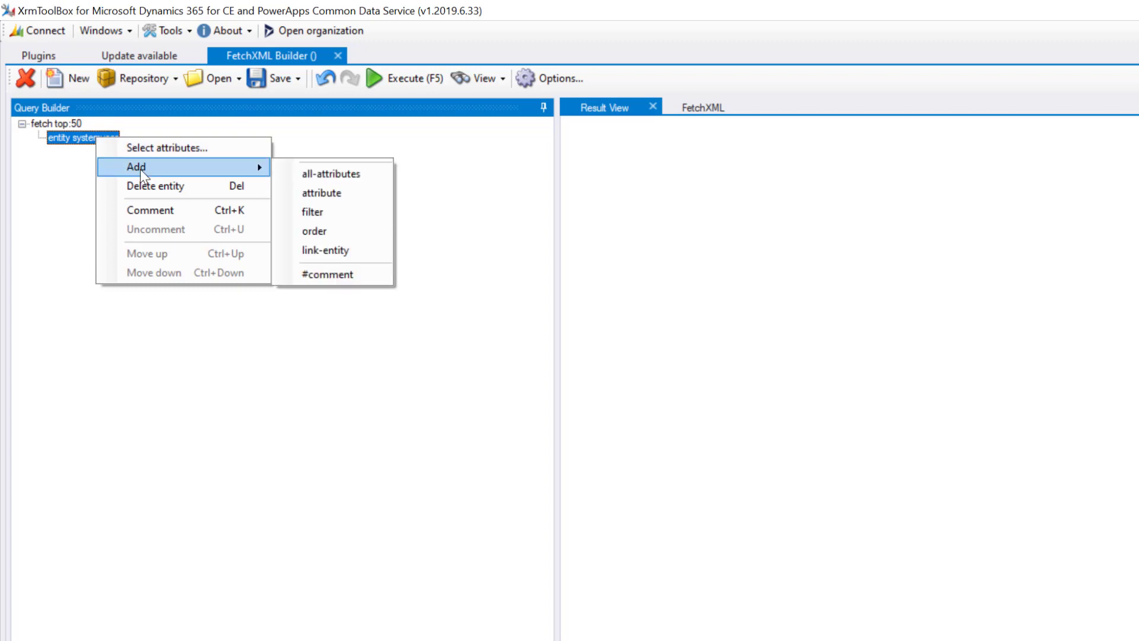
click(336, 251)
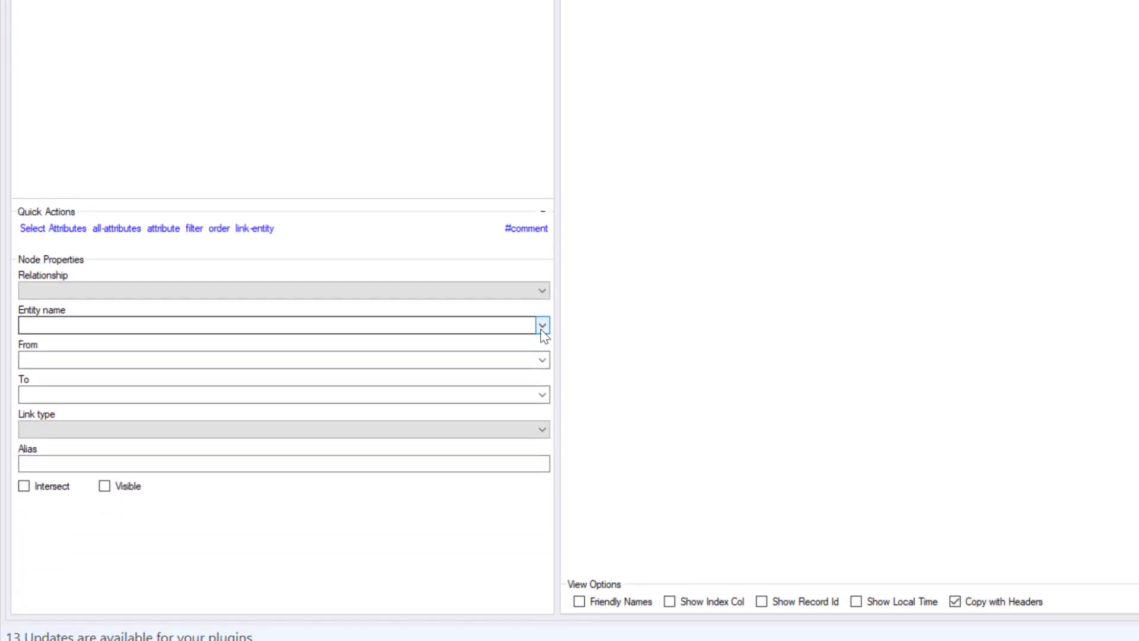
click(541, 327)
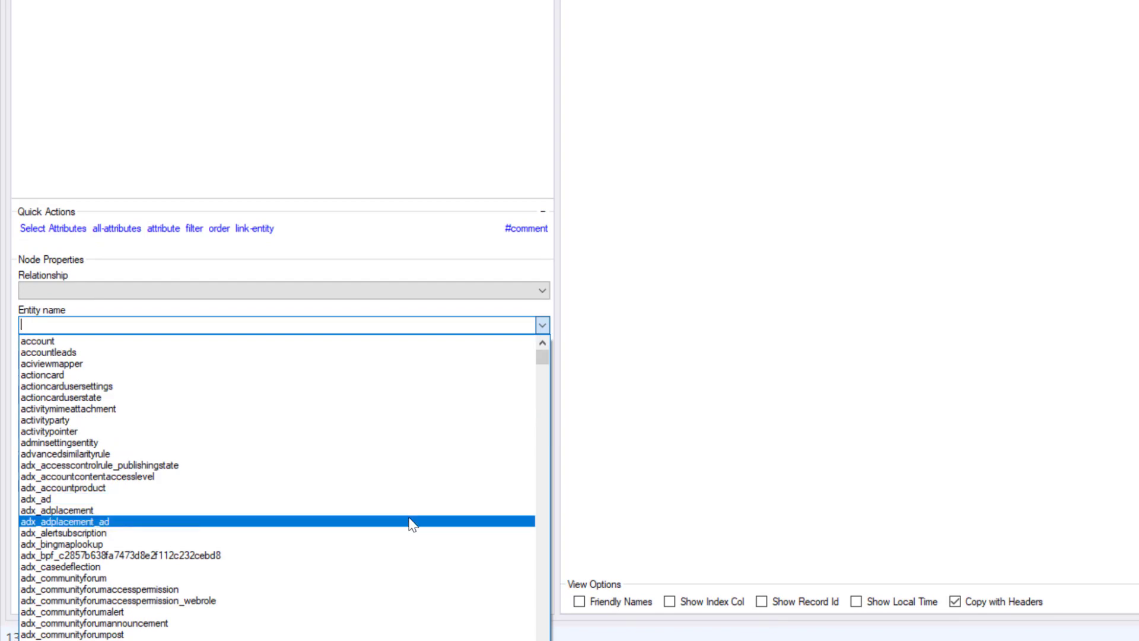
scroll(409, 518, down, 20)
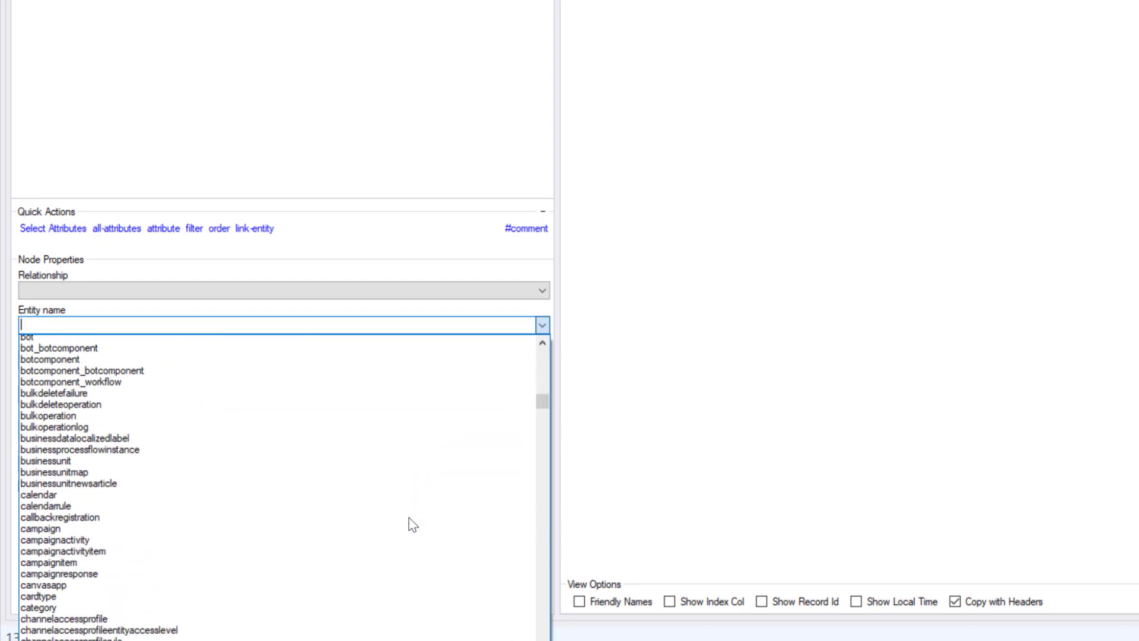
scroll(408, 518, down, 15)
scroll(409, 518, down, 20)
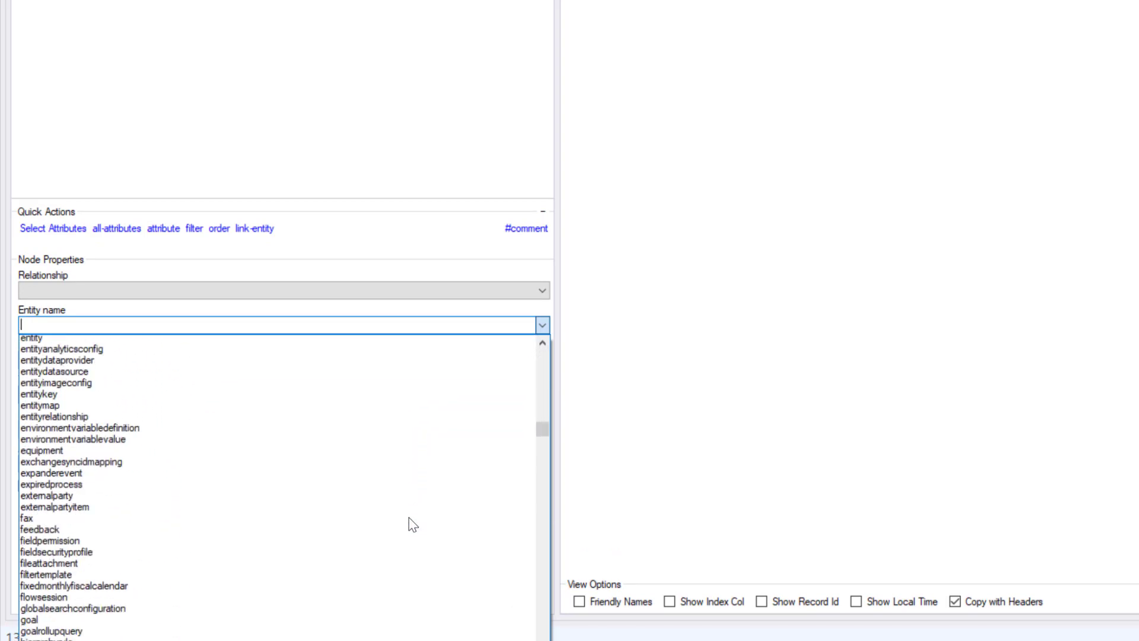
scroll(408, 518, down, 10)
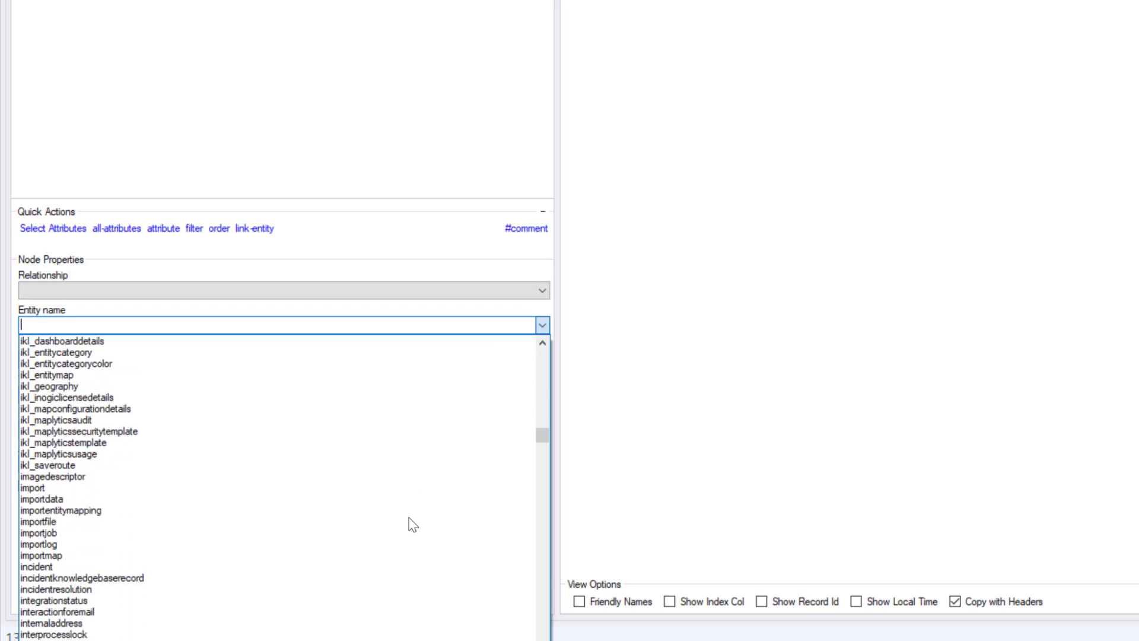
scroll(408, 517, down, 1)
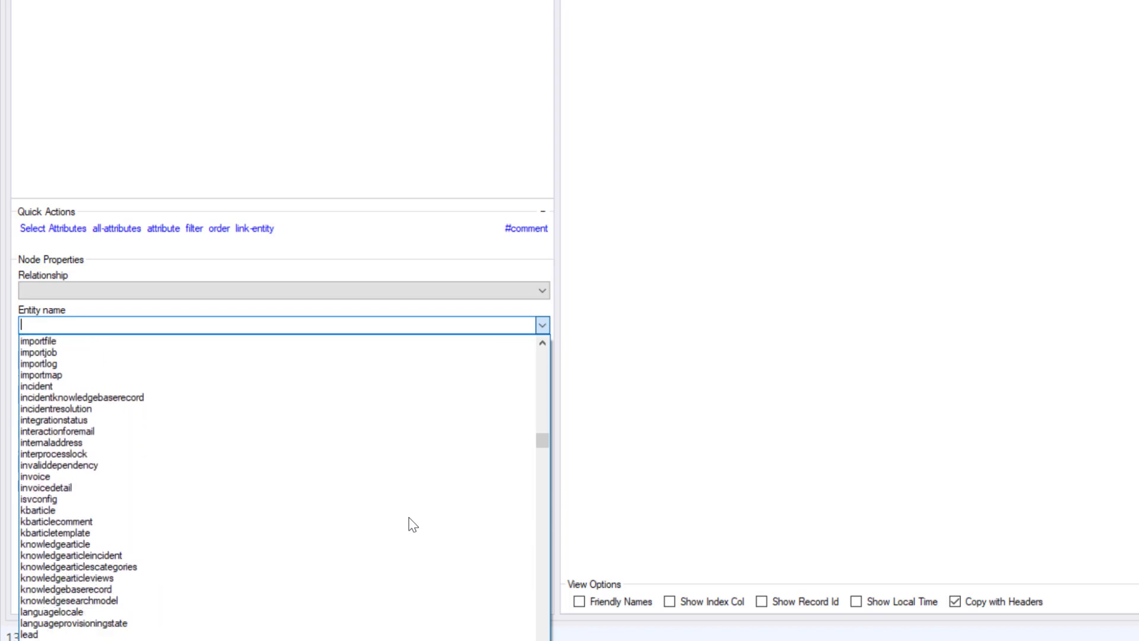
scroll(408, 517, down, 3)
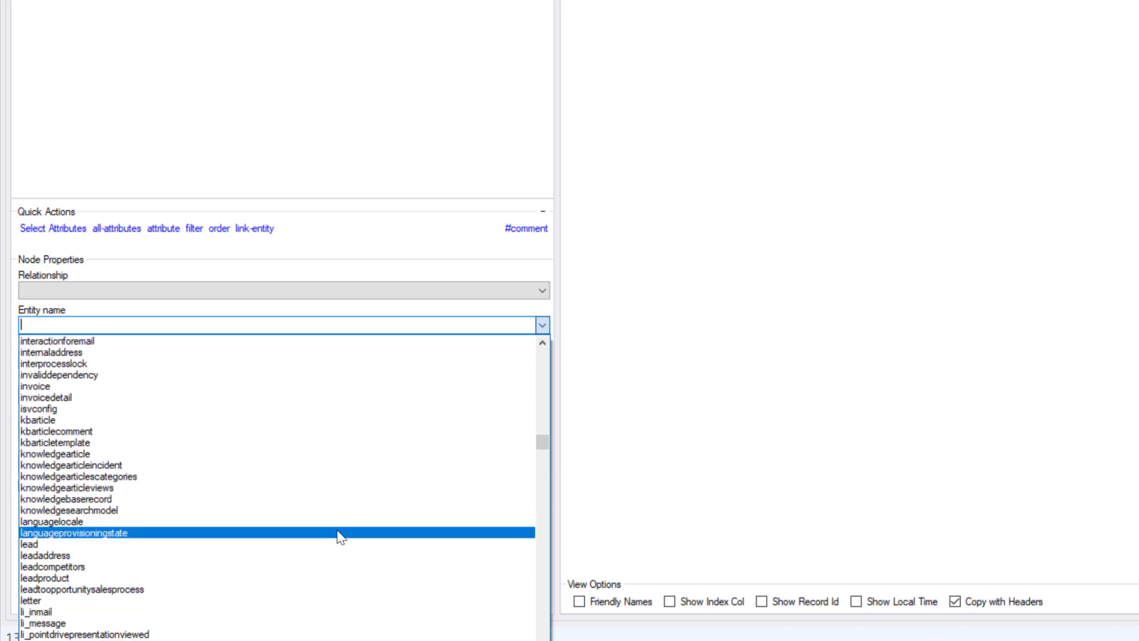
scroll(340, 536, down, 1)
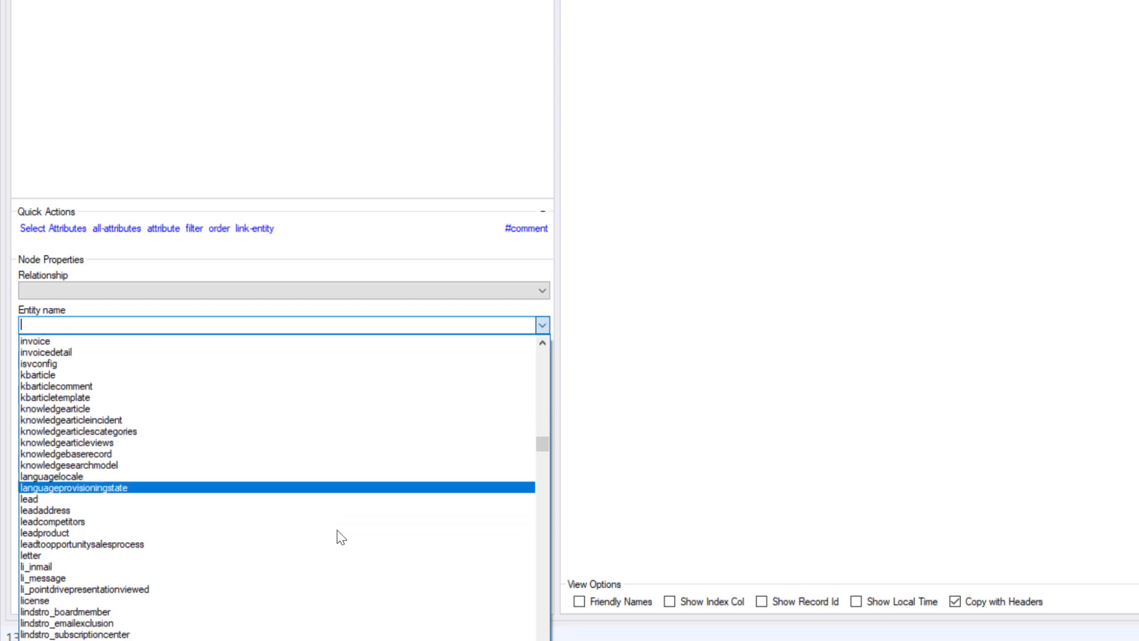
click(332, 611)
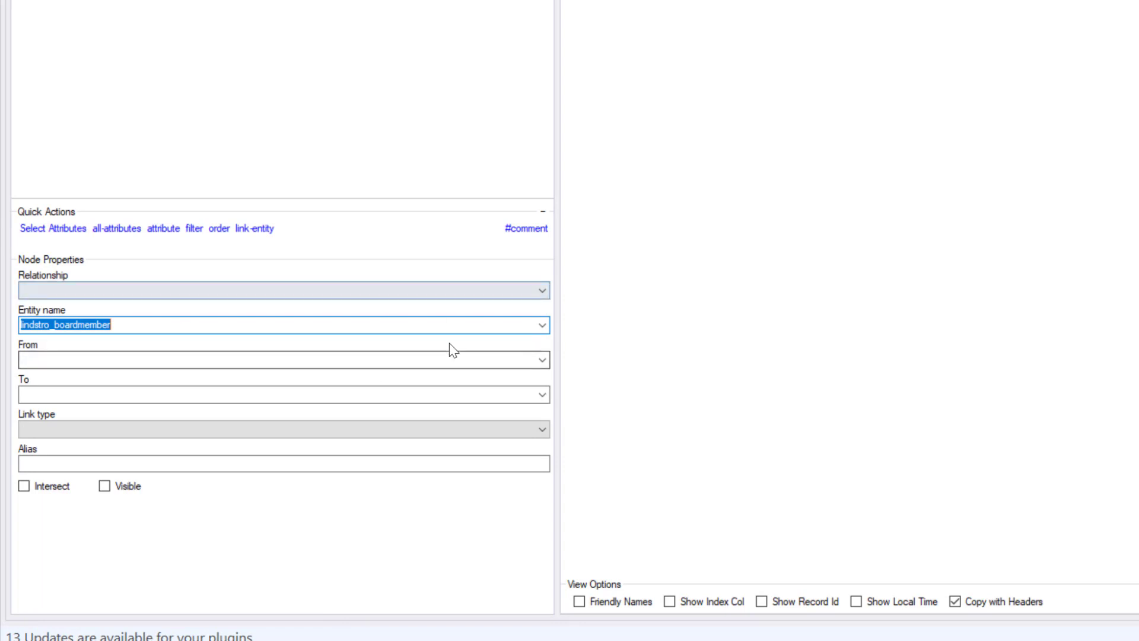
- Join the link from the ownerid field to systemuserid
click(542, 360)
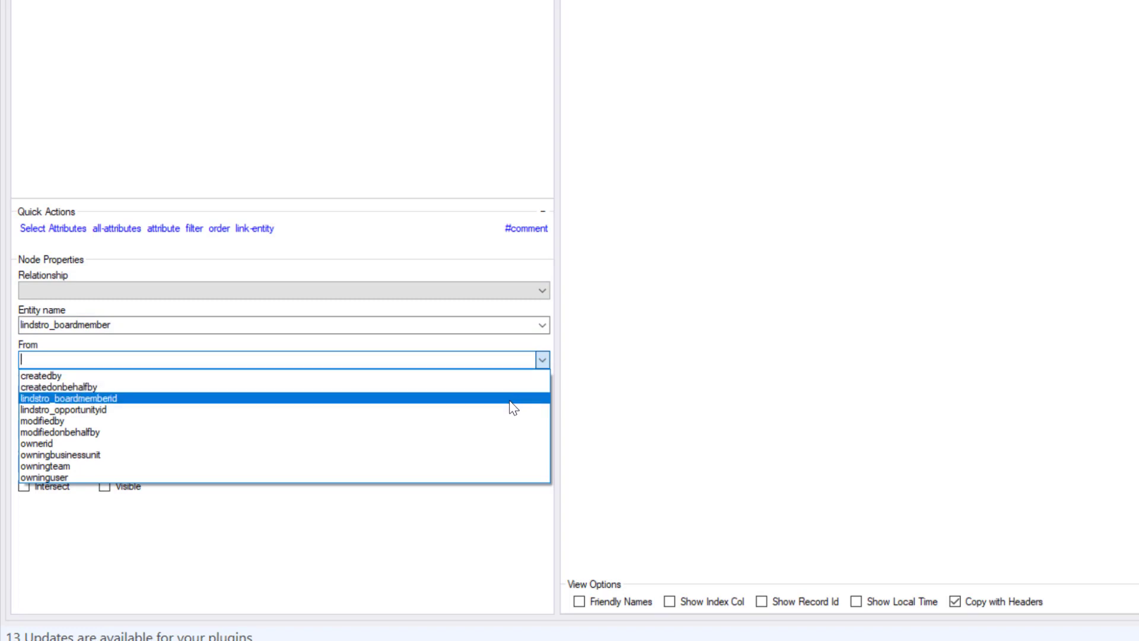
click(503, 446)
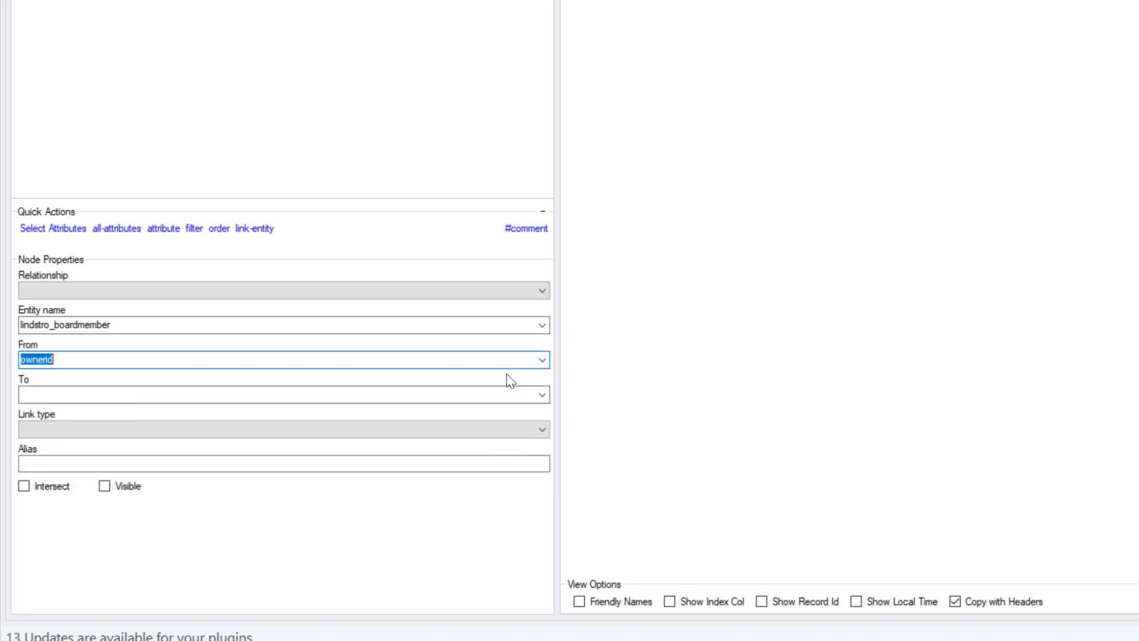
click(541, 395)
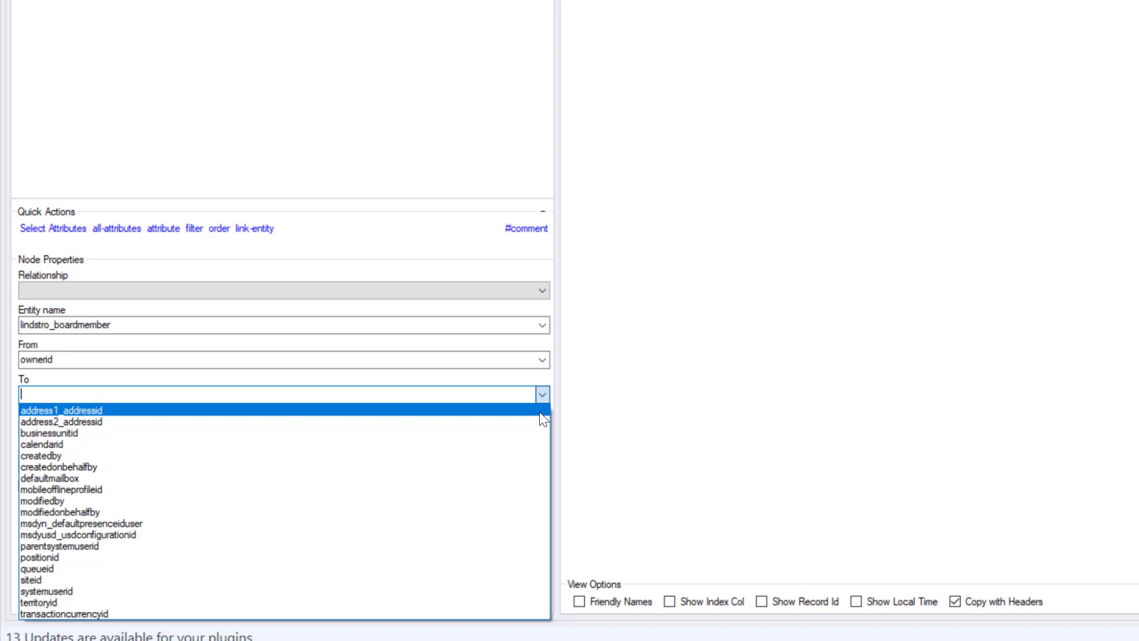
click(448, 595)
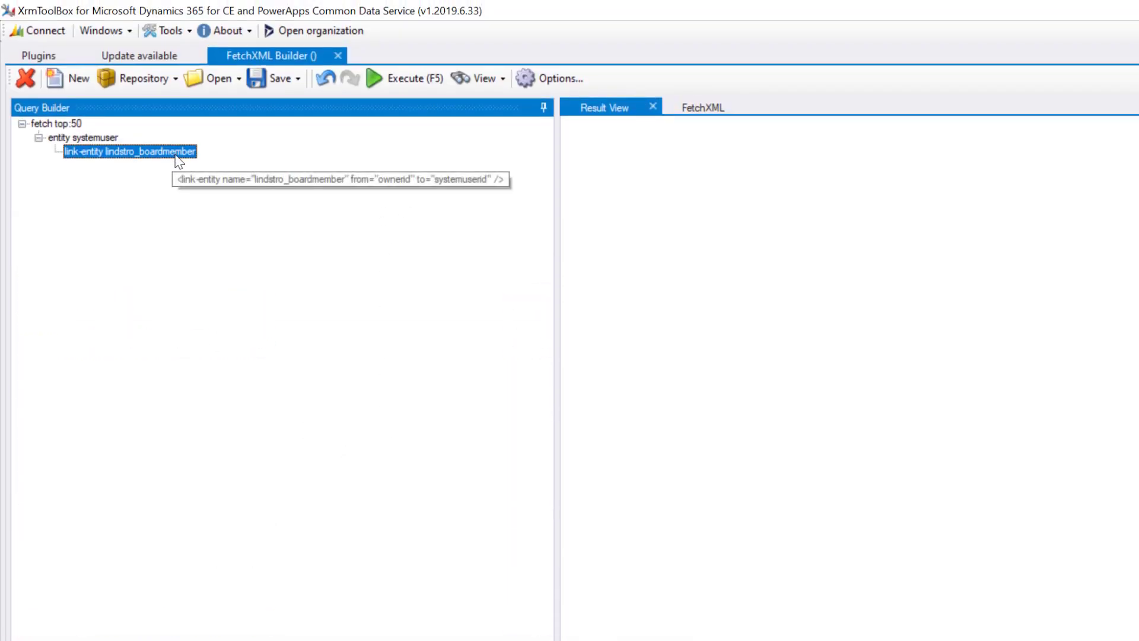
- Insert an empty filter node beneath the lindstro_boardmember link-entity
right_click(164, 153)
click(171, 148)
right_click(111, 153)
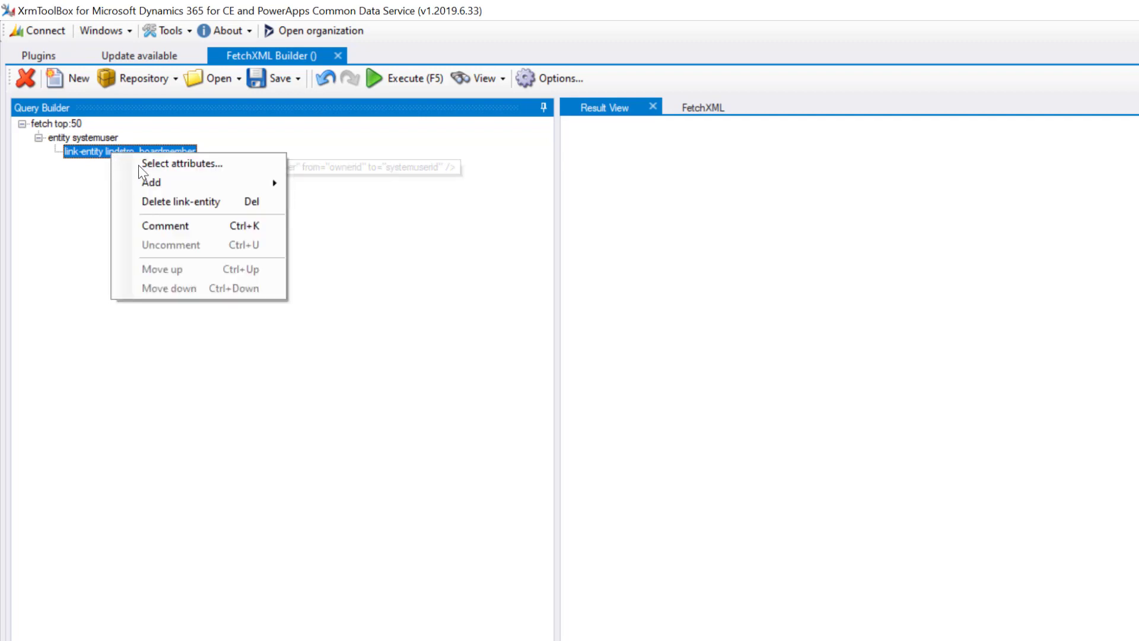
right_click(164, 180)
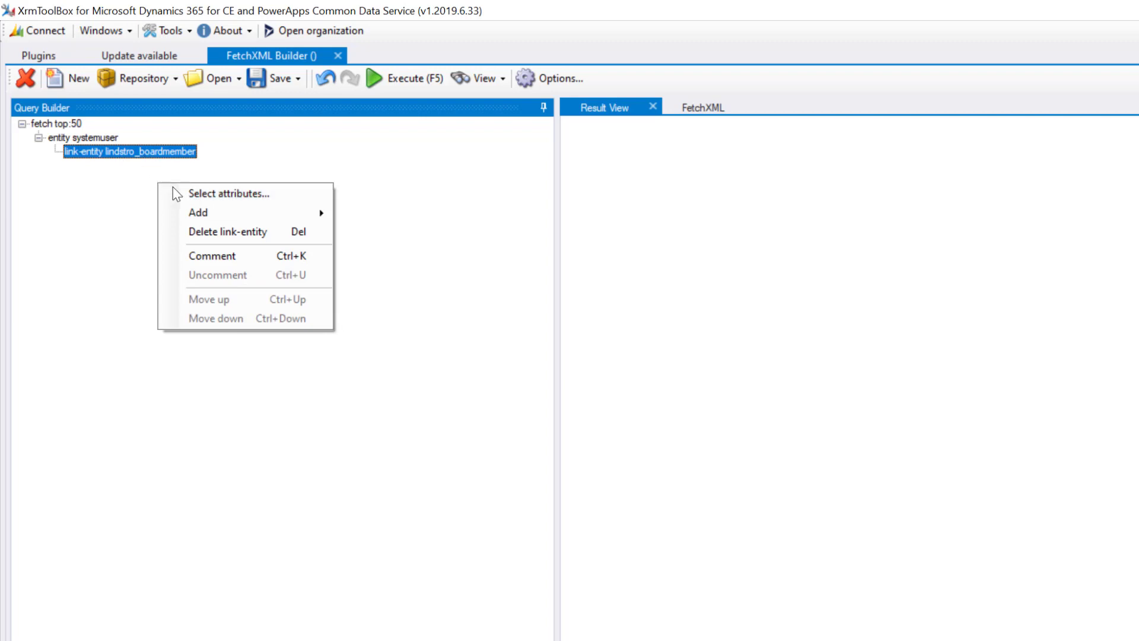
mouse_move(230, 215)
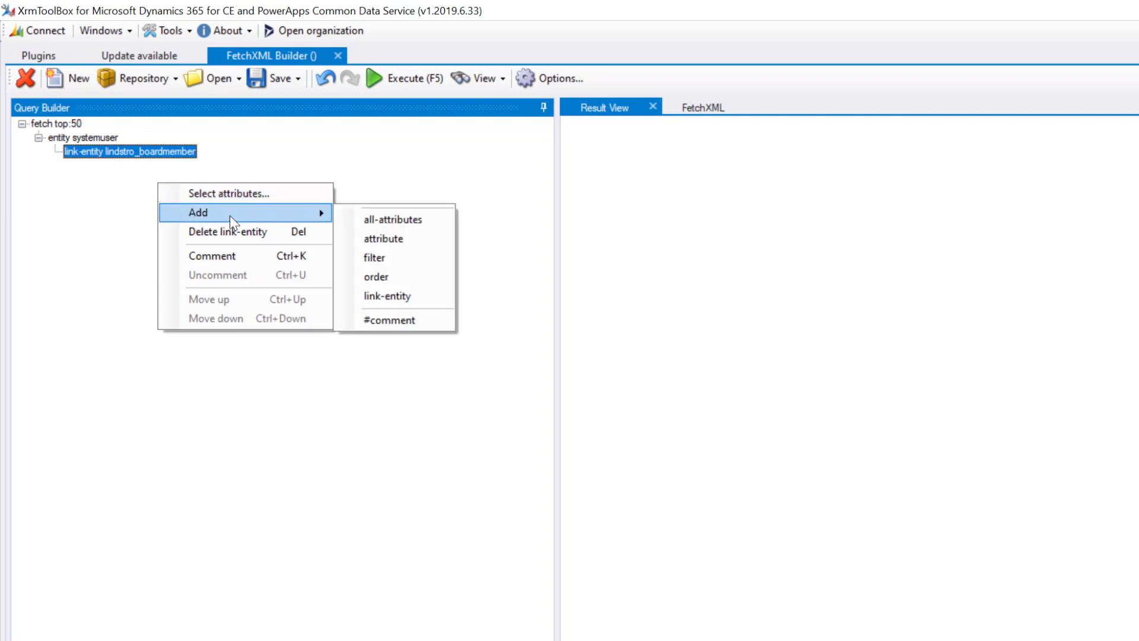
click(416, 258)
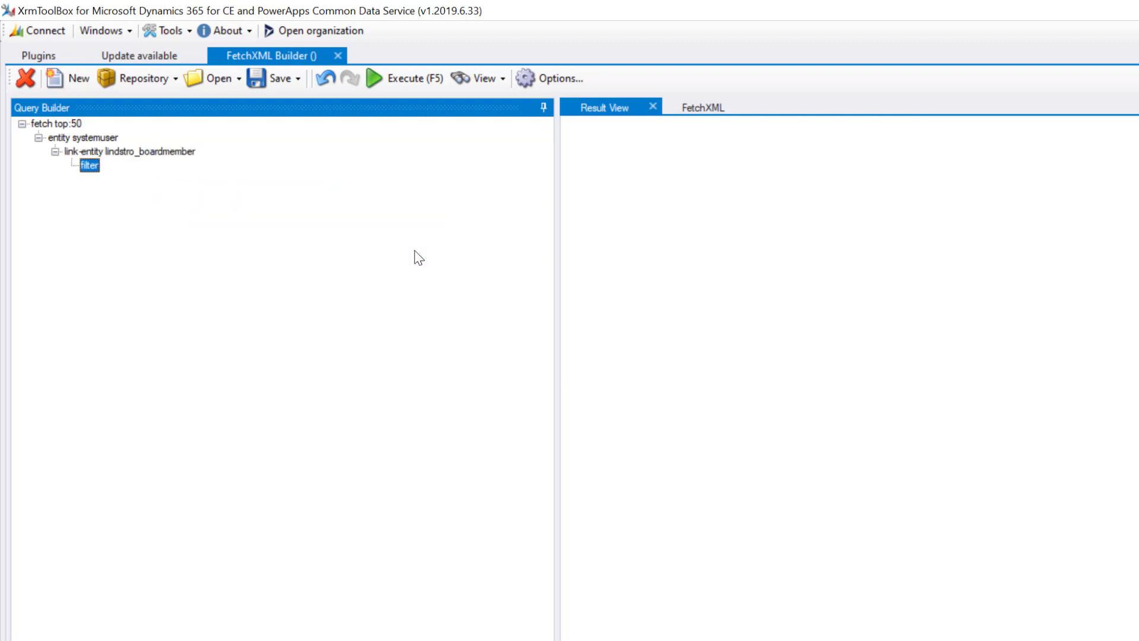
- Add a filter condition: lindstro_opportunityid Equal to a generated GUID
right_click(88, 160)
mouse_move(115, 173)
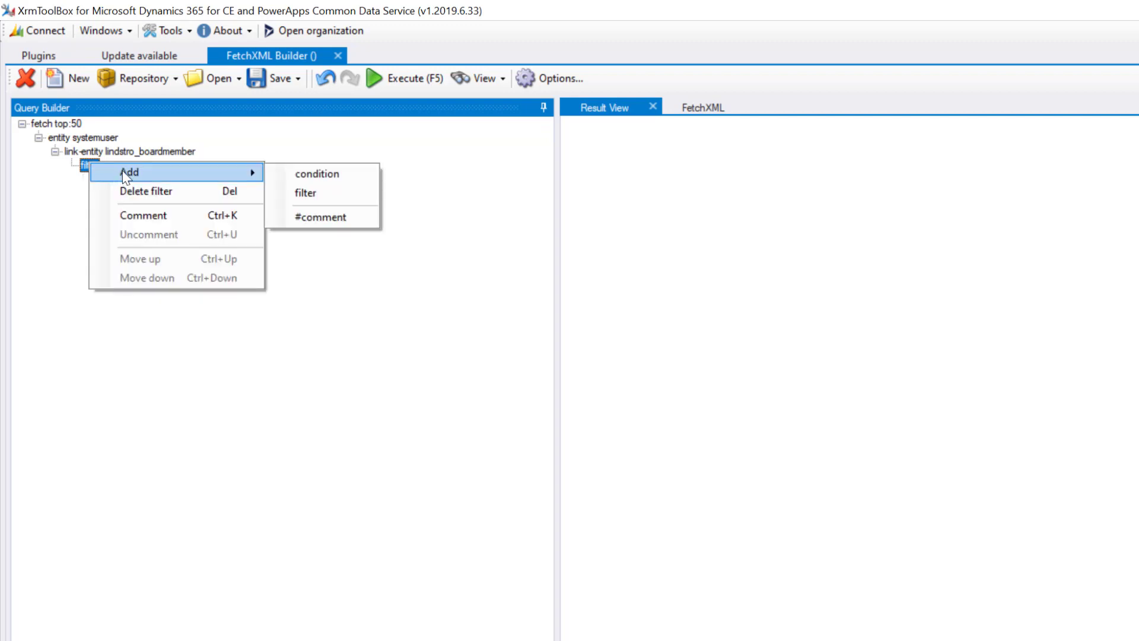
click(316, 175)
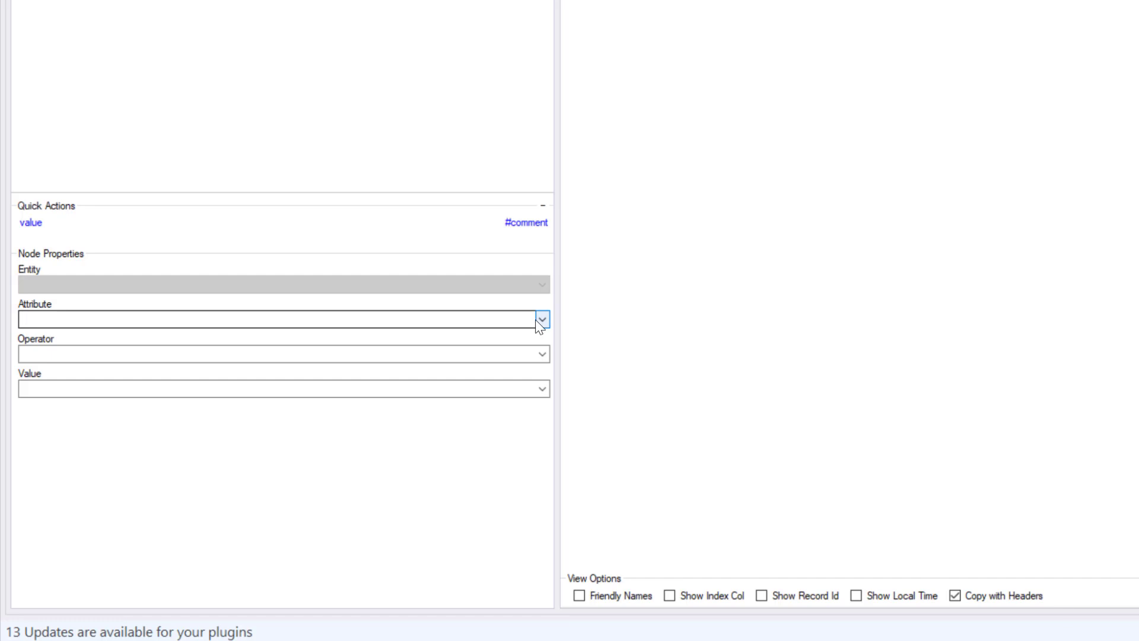
click(541, 321)
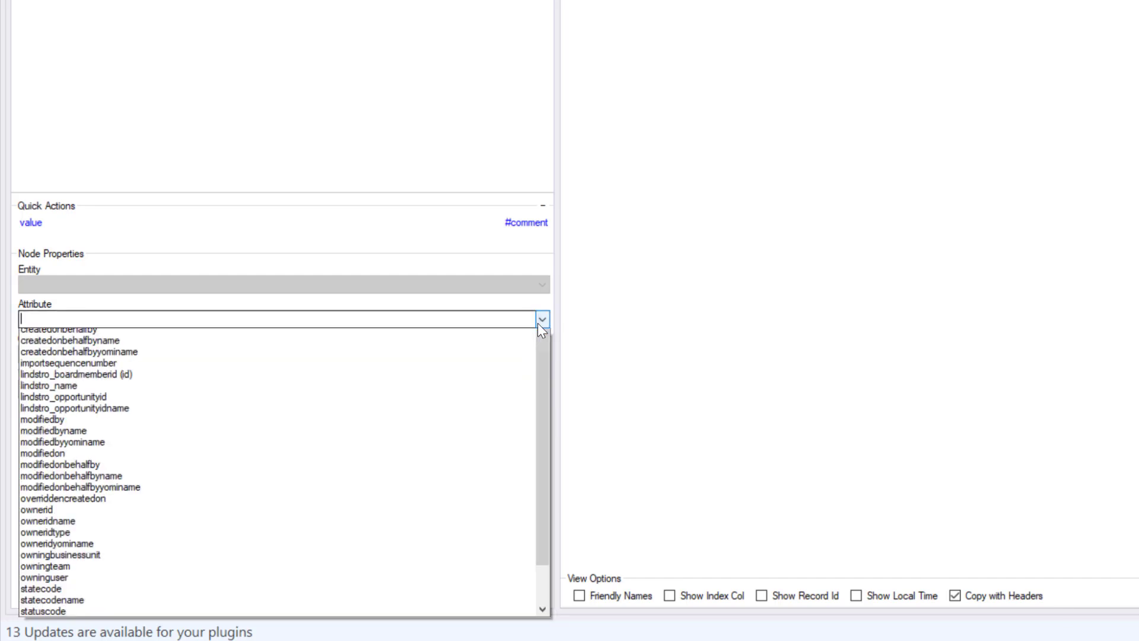
click(478, 449)
click(436, 358)
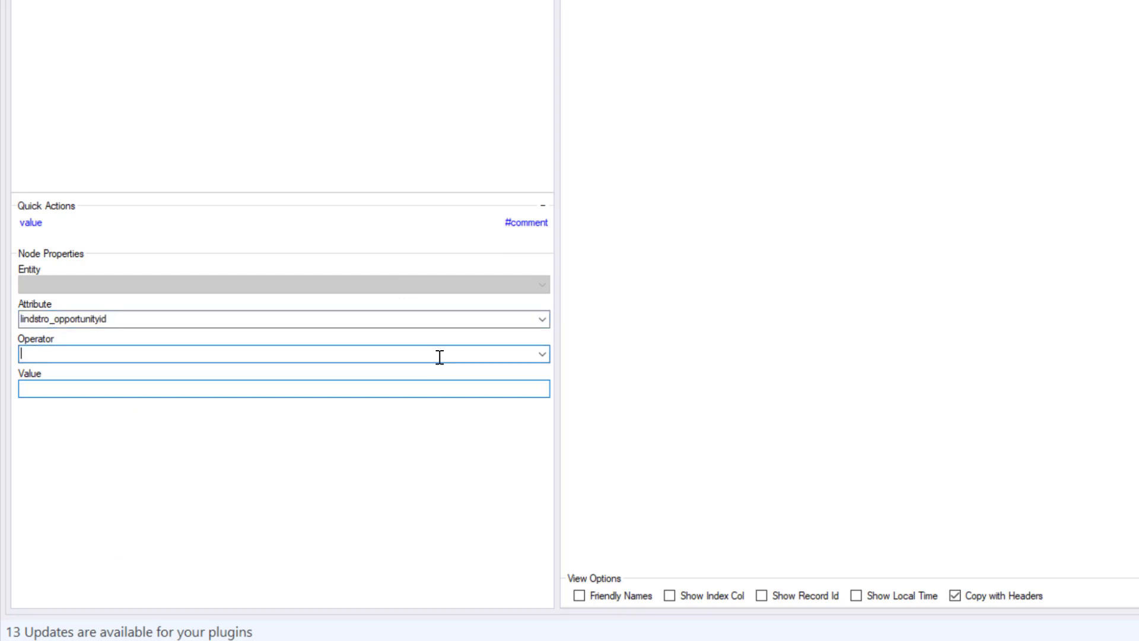
click(542, 354)
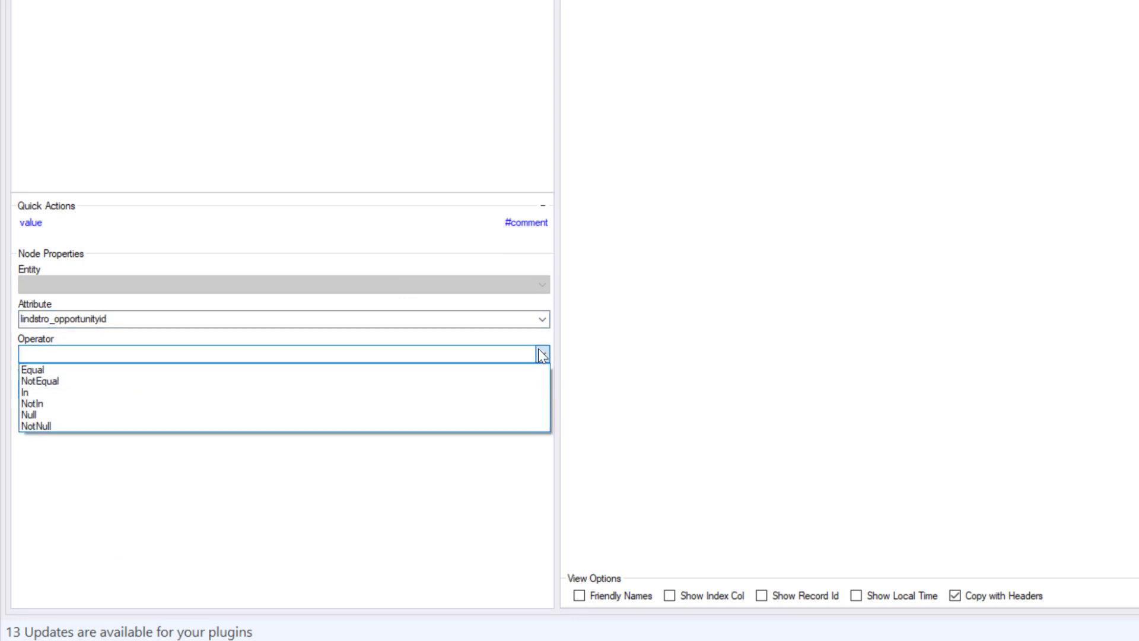
click(467, 370)
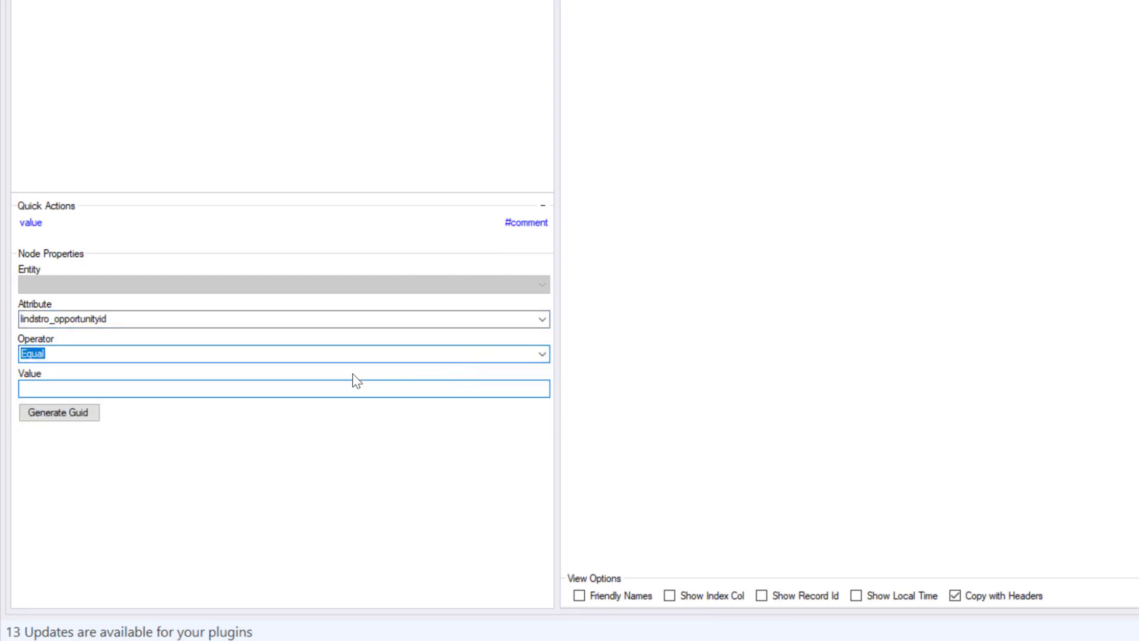
click(89, 422)
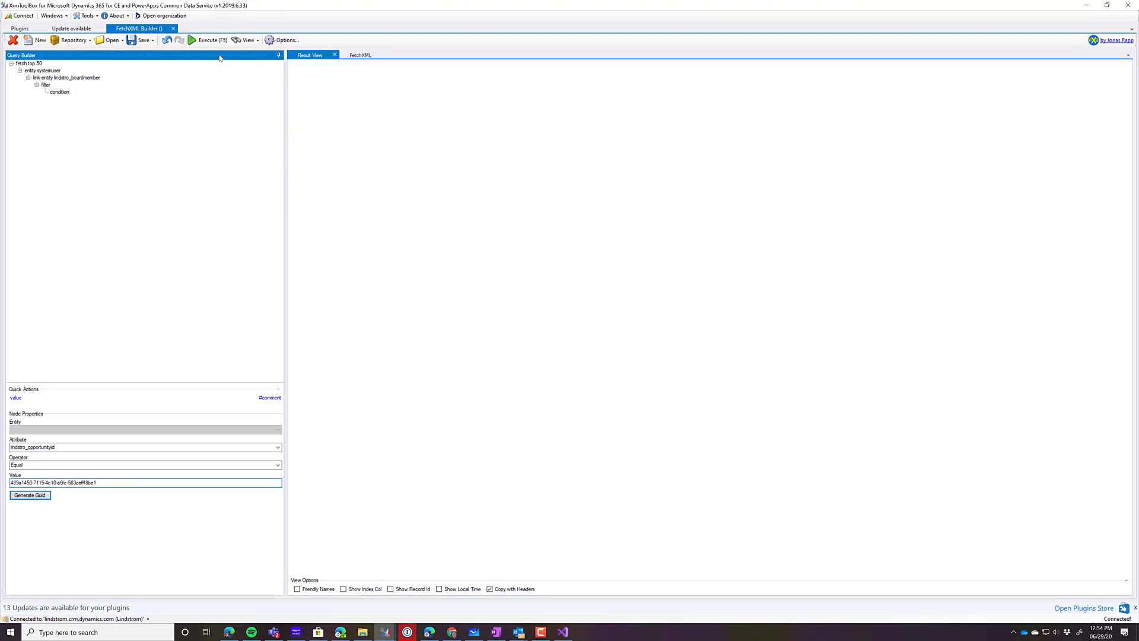
- Show the query as FetchXML, select its full text, and return to the browser
click(258, 40)
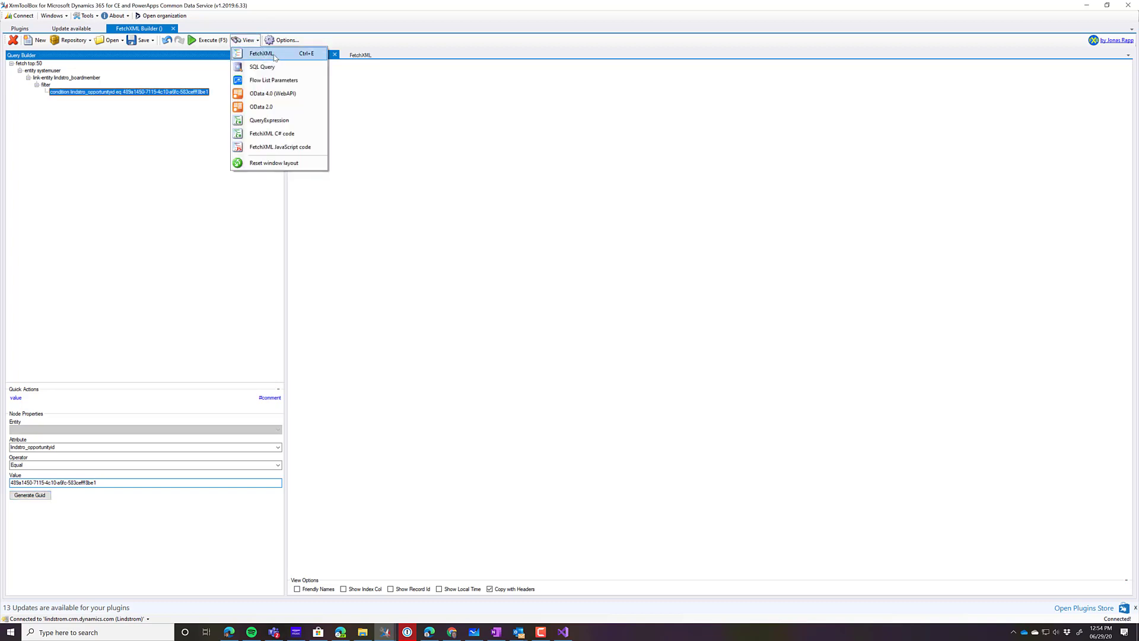
click(274, 54)
drag(332, 114, 288, 61)
key(ctrl+c)
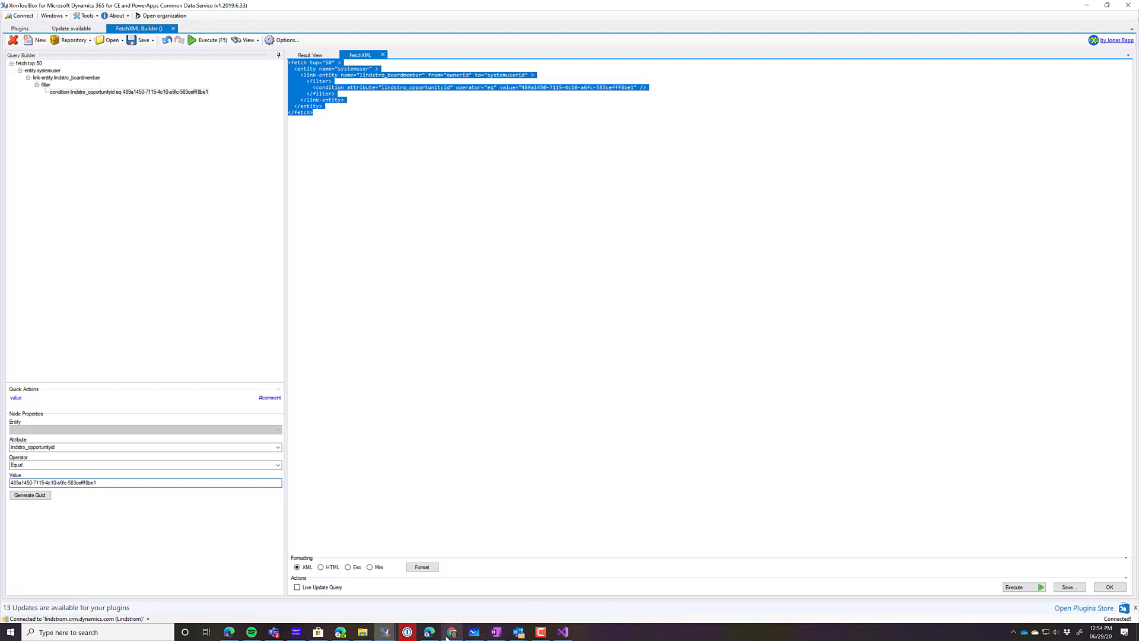
click(337, 634)
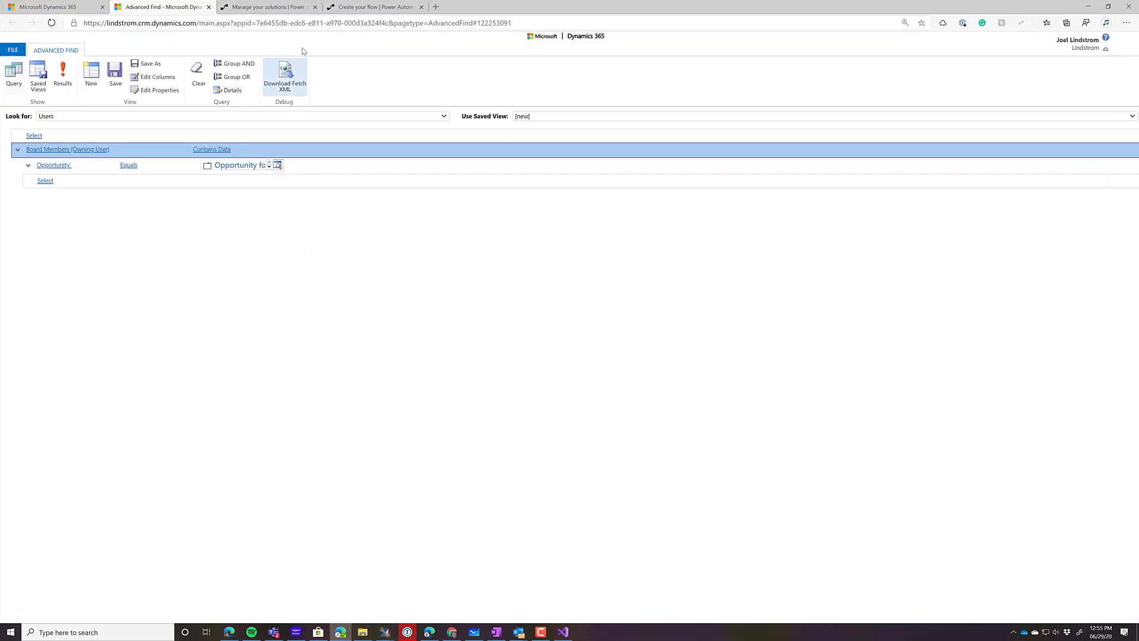
- Paste the board-member FetchXML into List records' Fetch Xml Query field
click(348, 6)
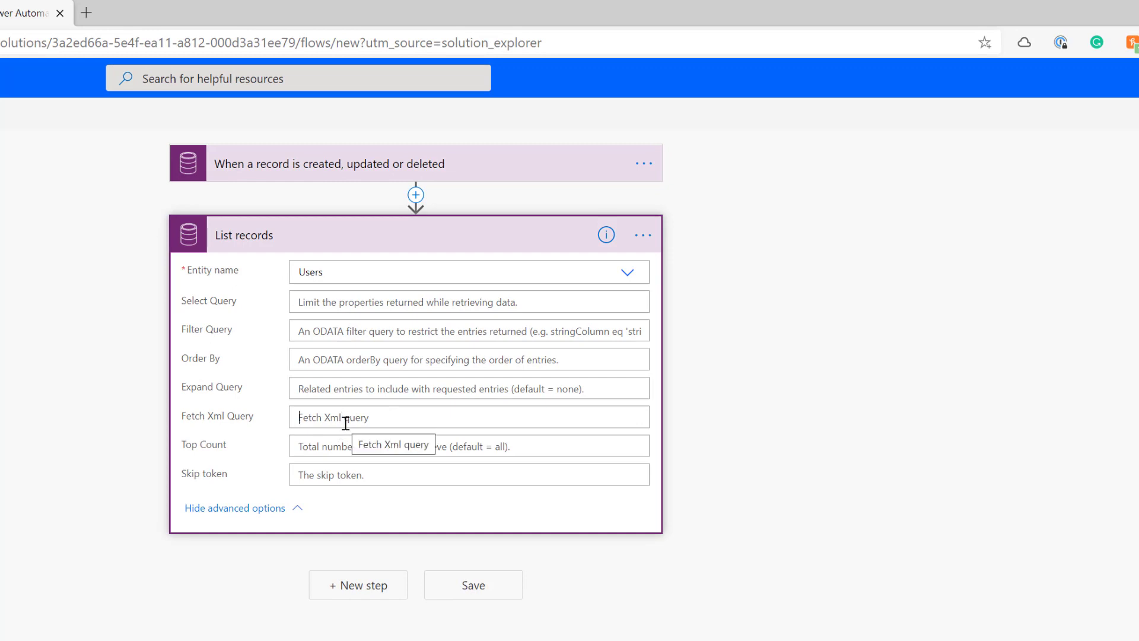
click(351, 419)
key(ctrl+v)
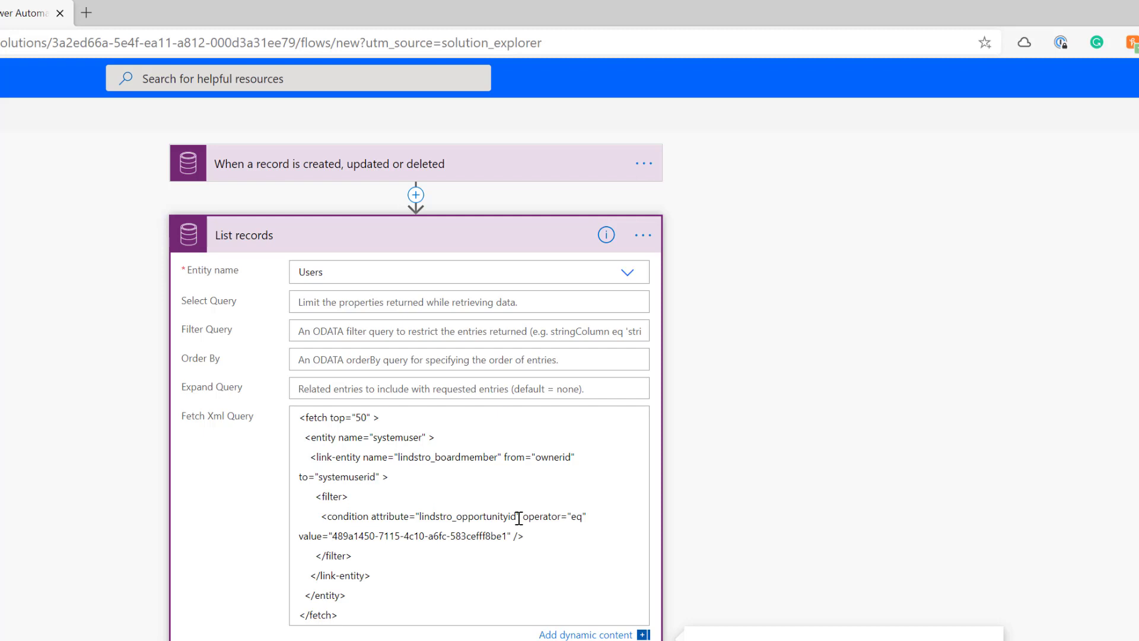
- Replace the hard-coded opportunity GUID with the trigger's Opportunity dynamic value
key(shift+Right)
drag(505, 538, 482, 537)
click(503, 535)
drag(508, 536, 342, 537)
click(803, 363)
text(opportunity)
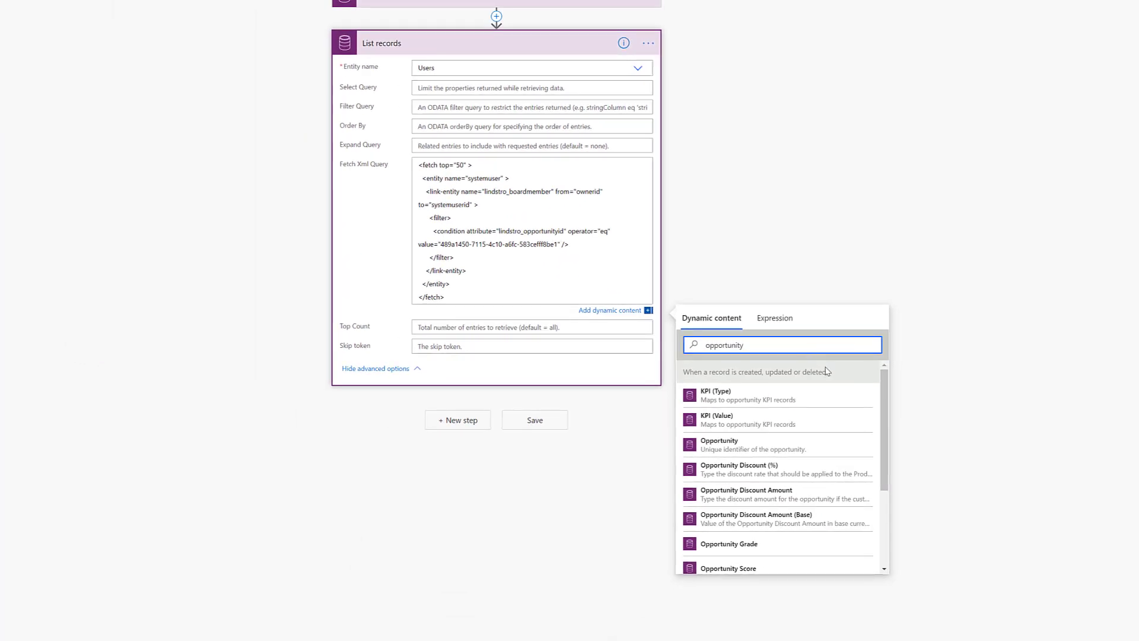
click(810, 445)
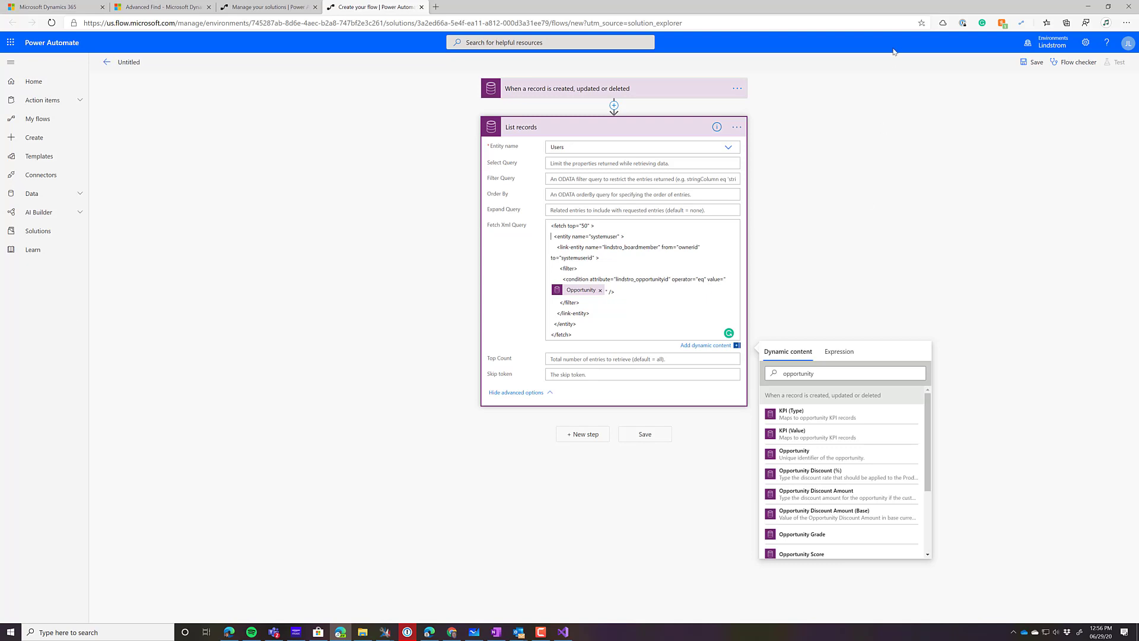
click(905, 168)
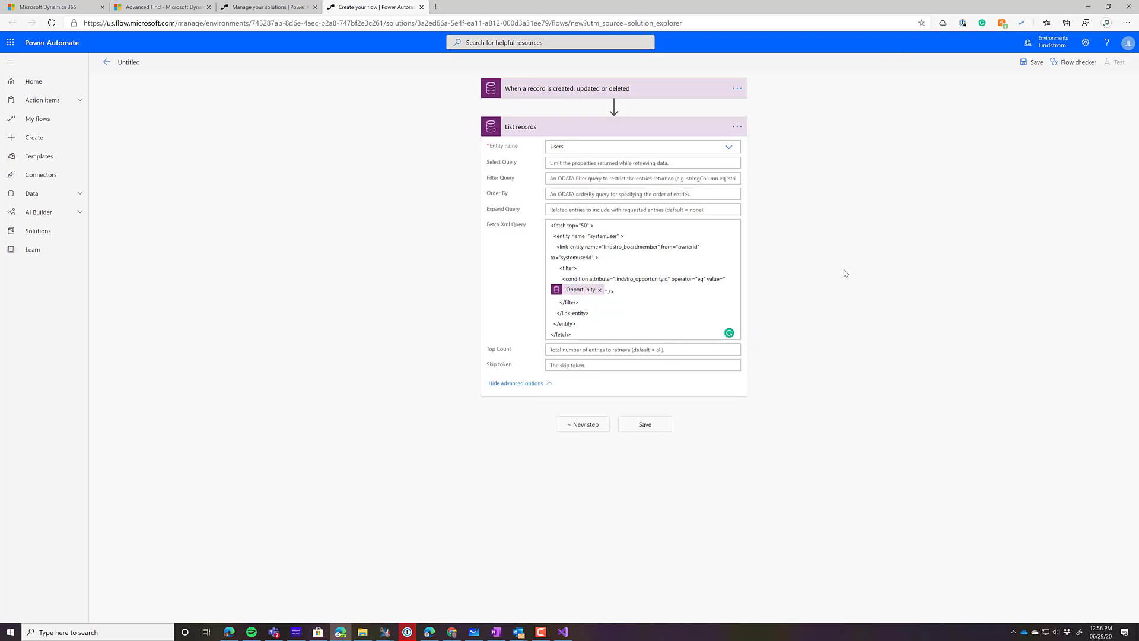
- Add an Office 365 Outlook Create event (V4) action after List records and list its calendars
click(589, 425)
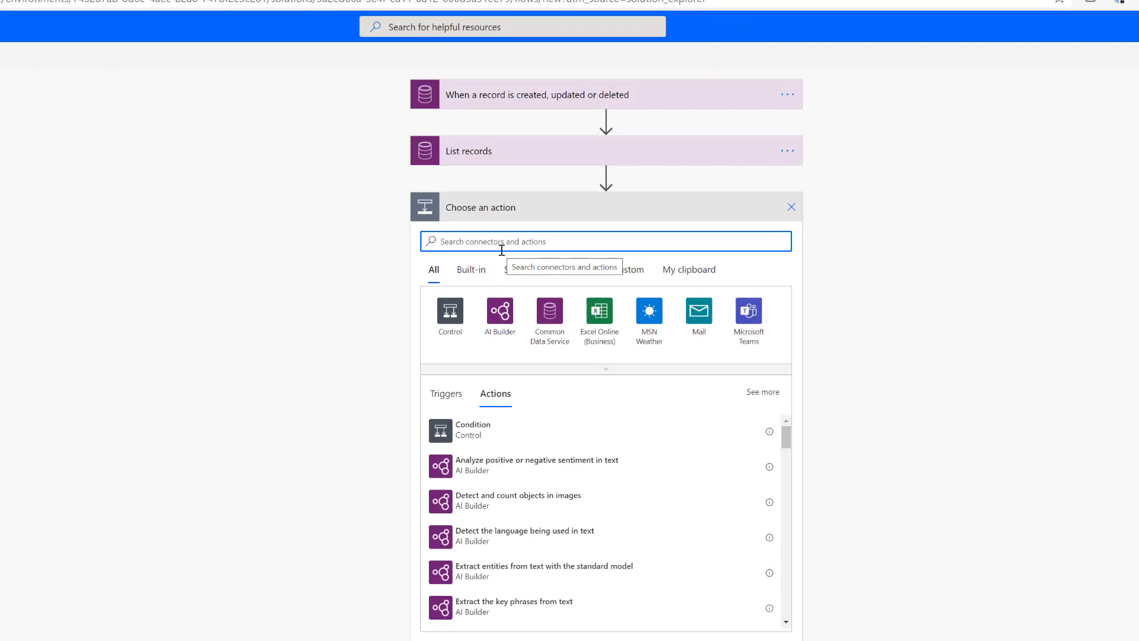
text(offic)
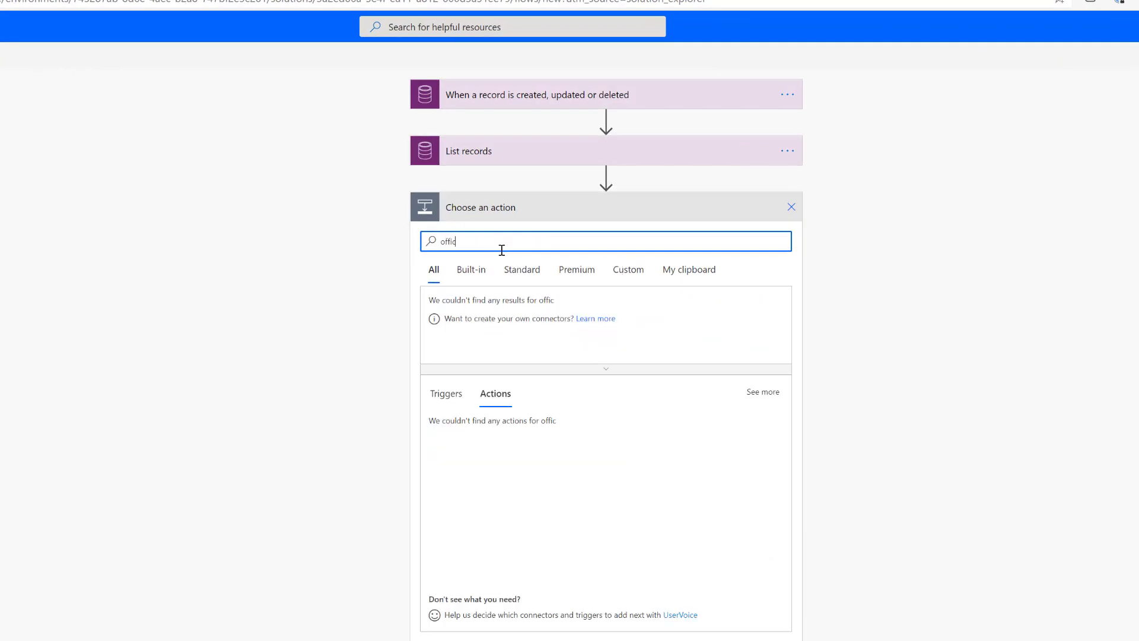
text(e 365)
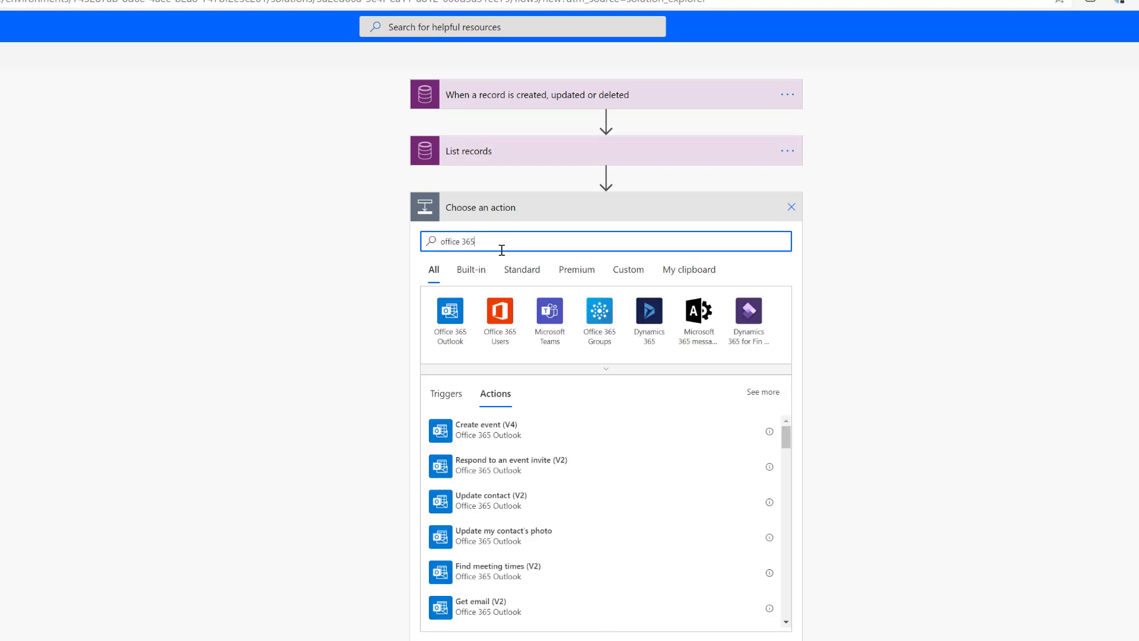
click(589, 437)
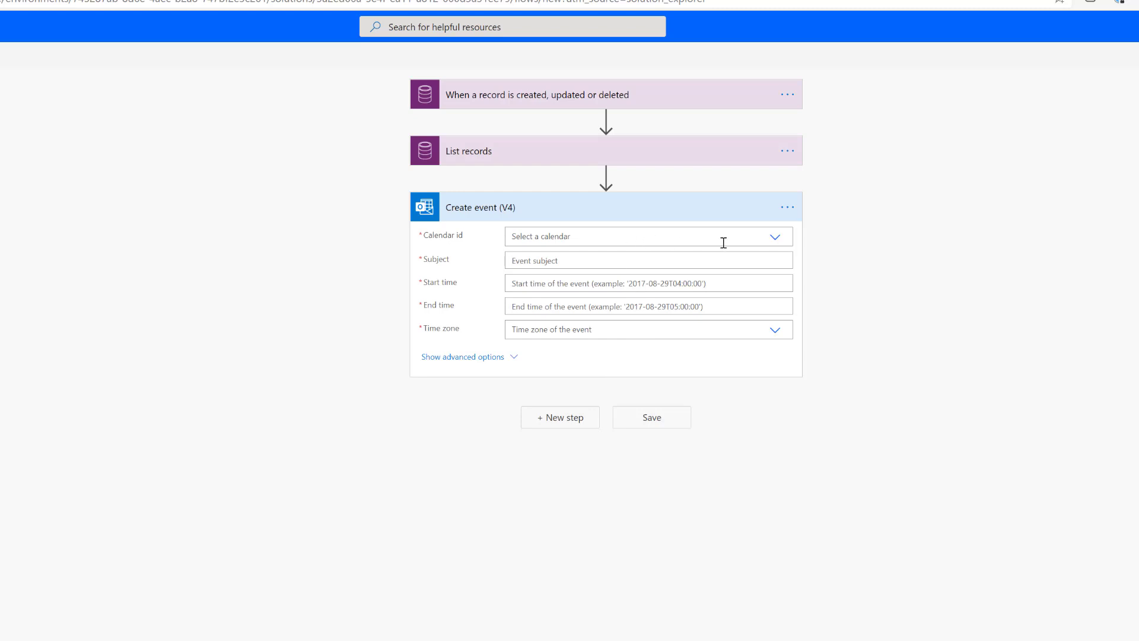
click(774, 238)
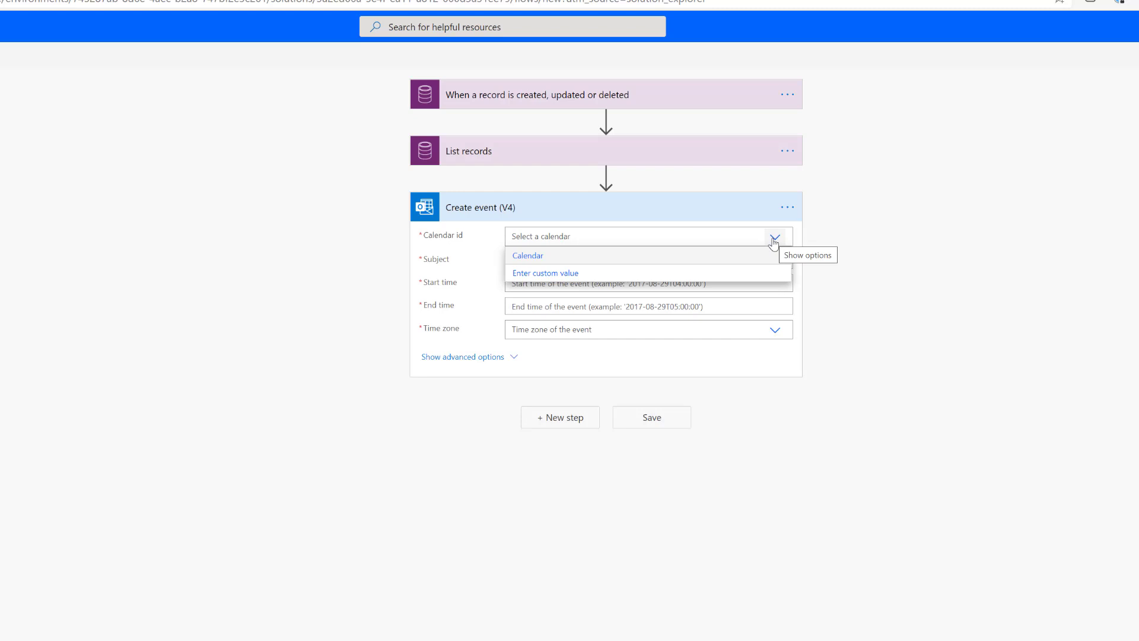
- Set the event calendar to Calendar and its Subject to the trigger's Topic
click(667, 262)
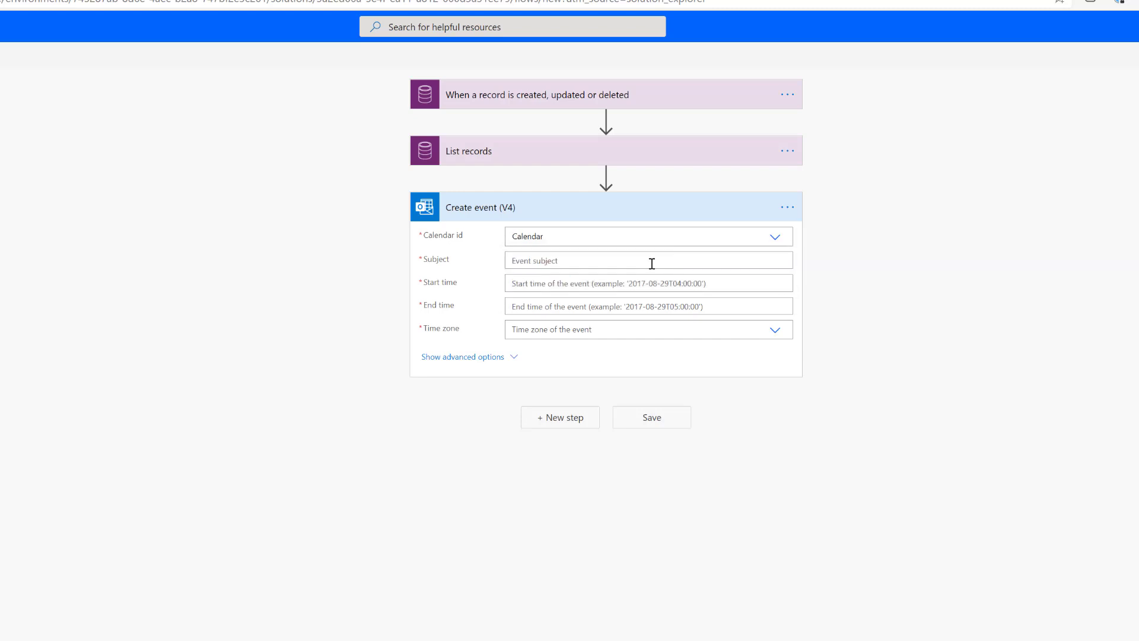
click(561, 256)
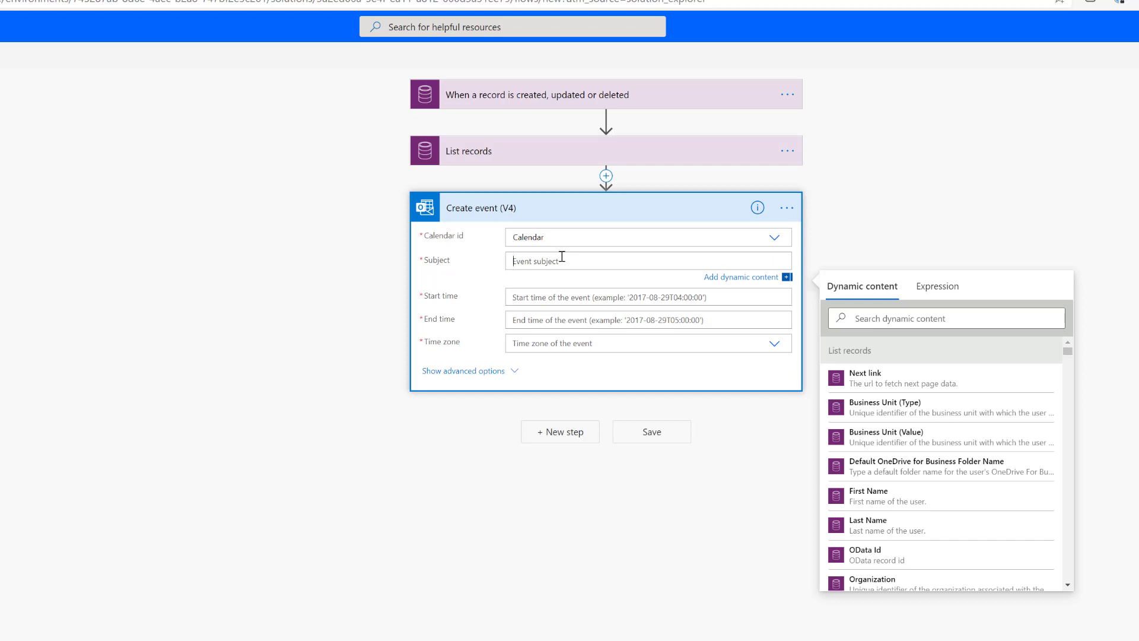
click(986, 321)
text(topic)
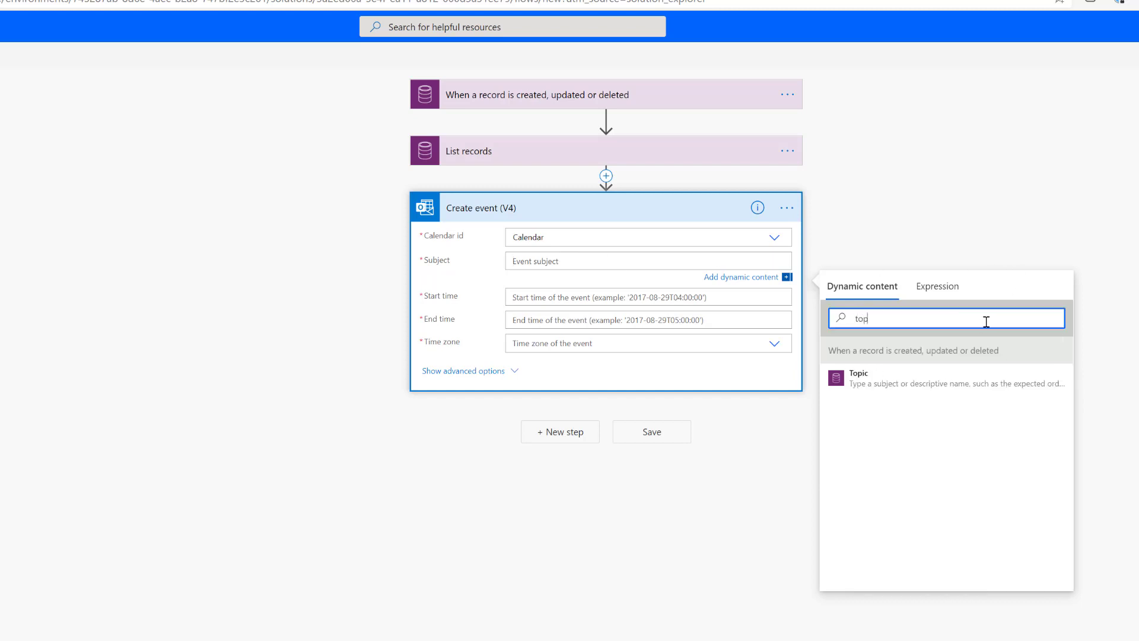
click(968, 380)
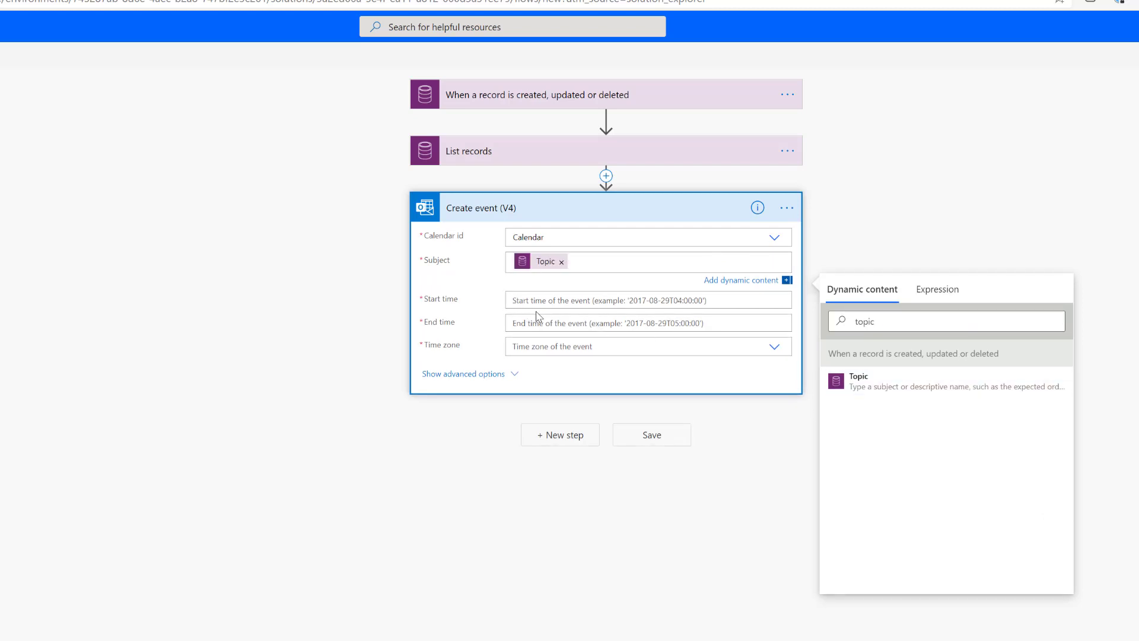
- Reveal advanced options and add each user's Primary Email as Required attendees
click(468, 374)
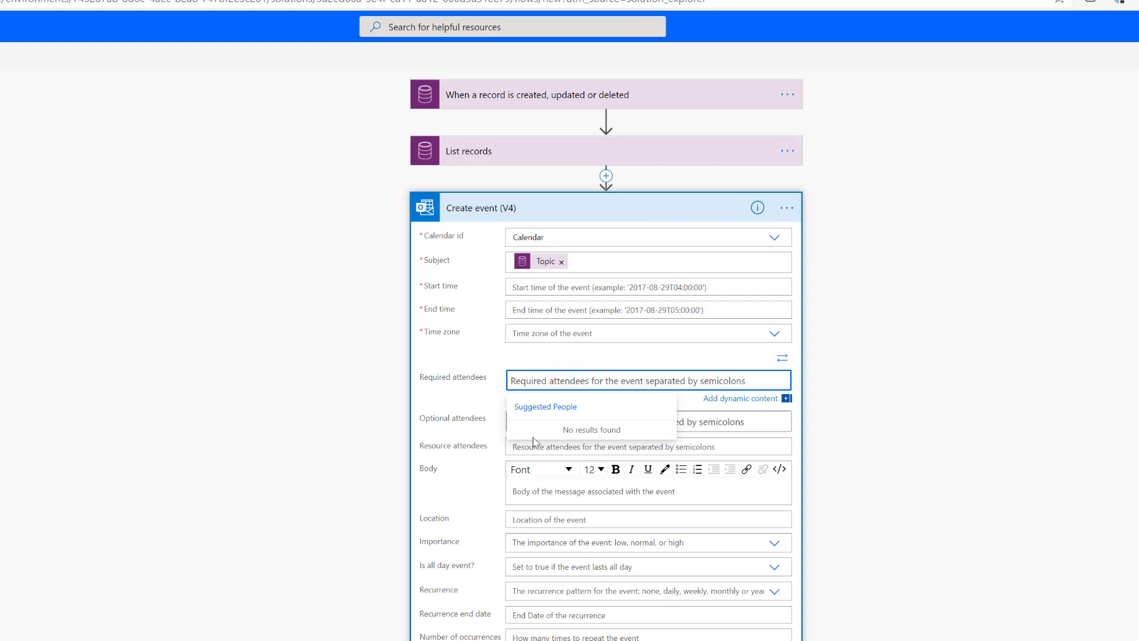
double_click(572, 404)
click(572, 403)
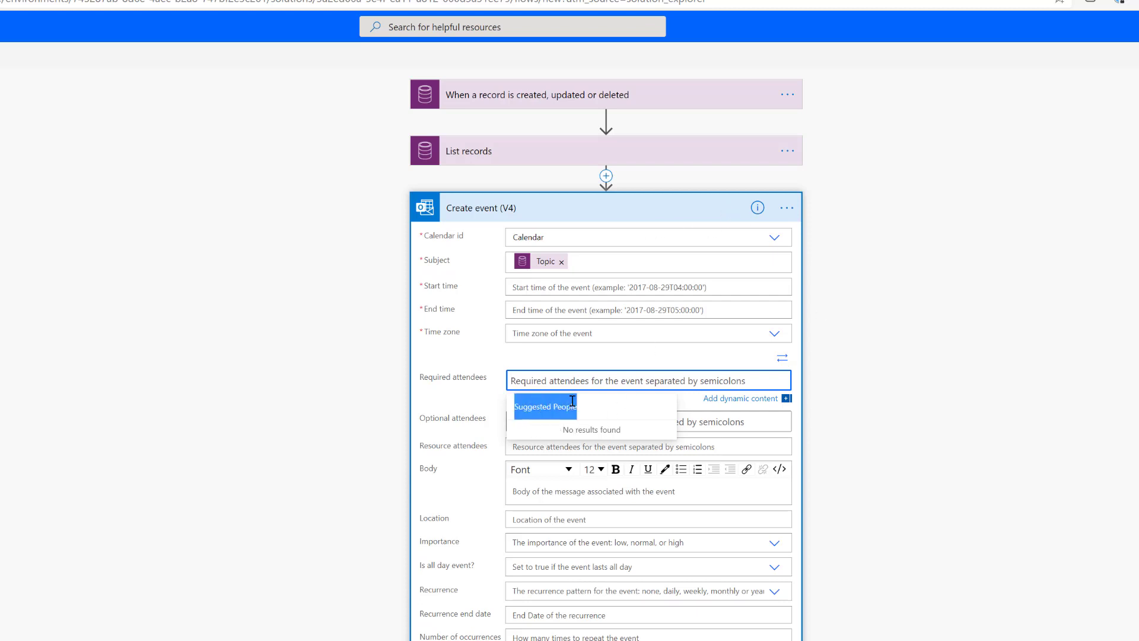
click(769, 399)
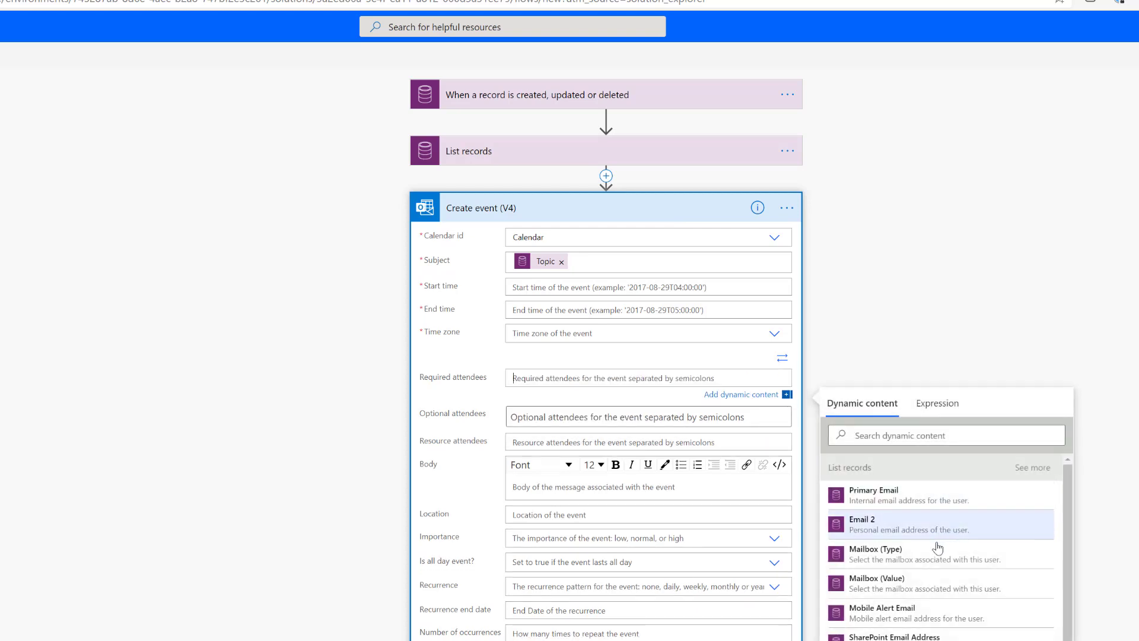
scroll(943, 557, down, 1)
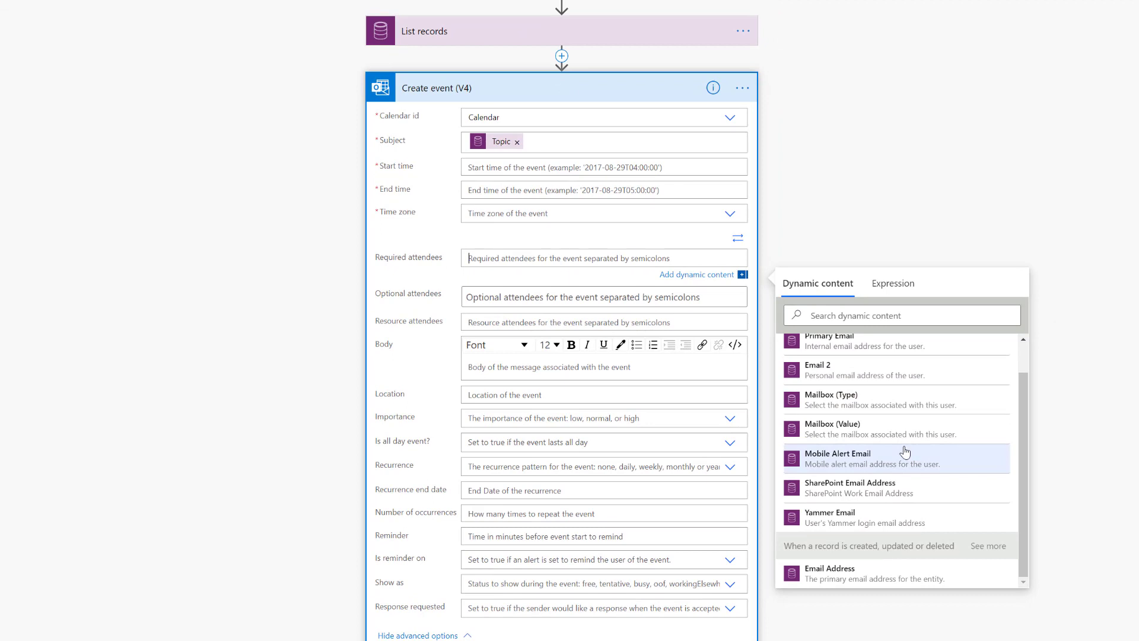
scroll(904, 453, up, 1)
click(902, 390)
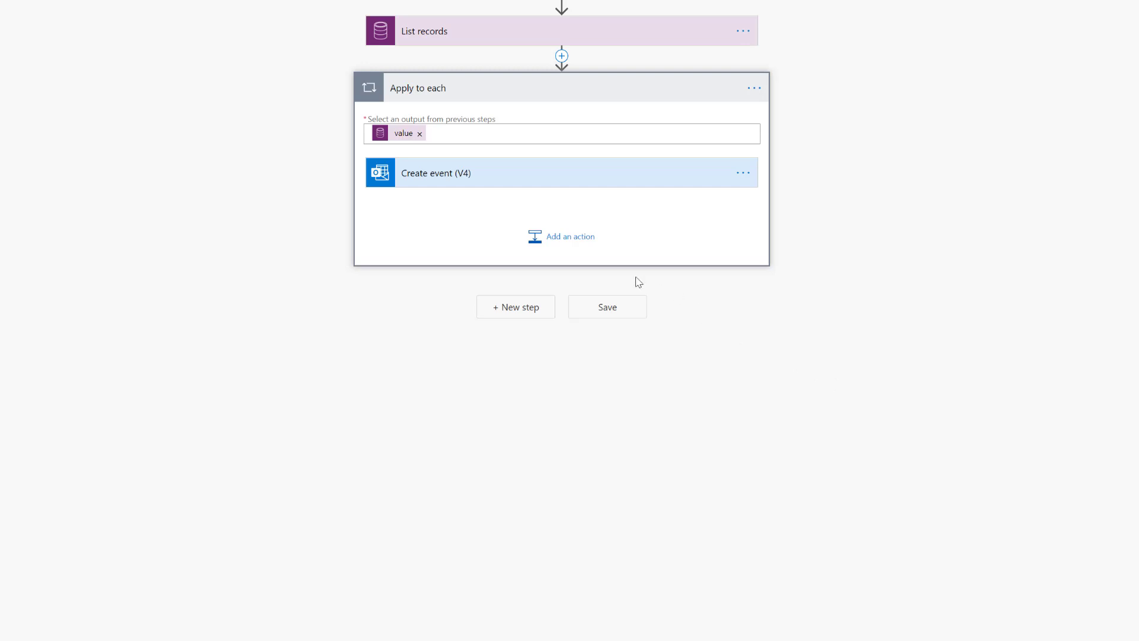
- Expand the looped Create event (V4) card and focus its Required attendees field
click(601, 173)
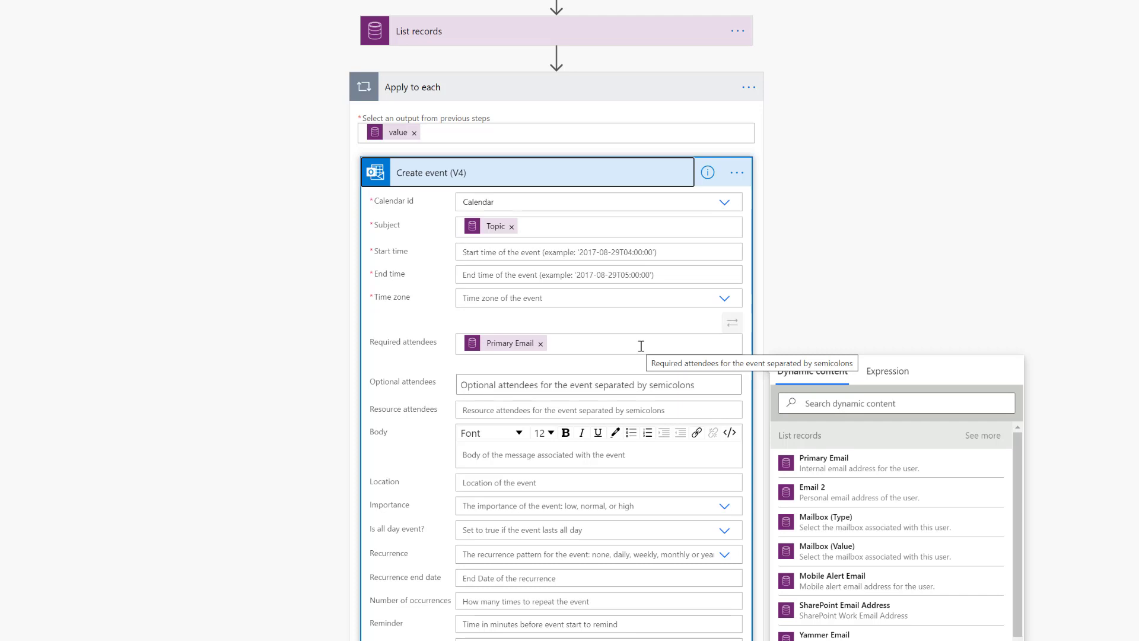
click(641, 346)
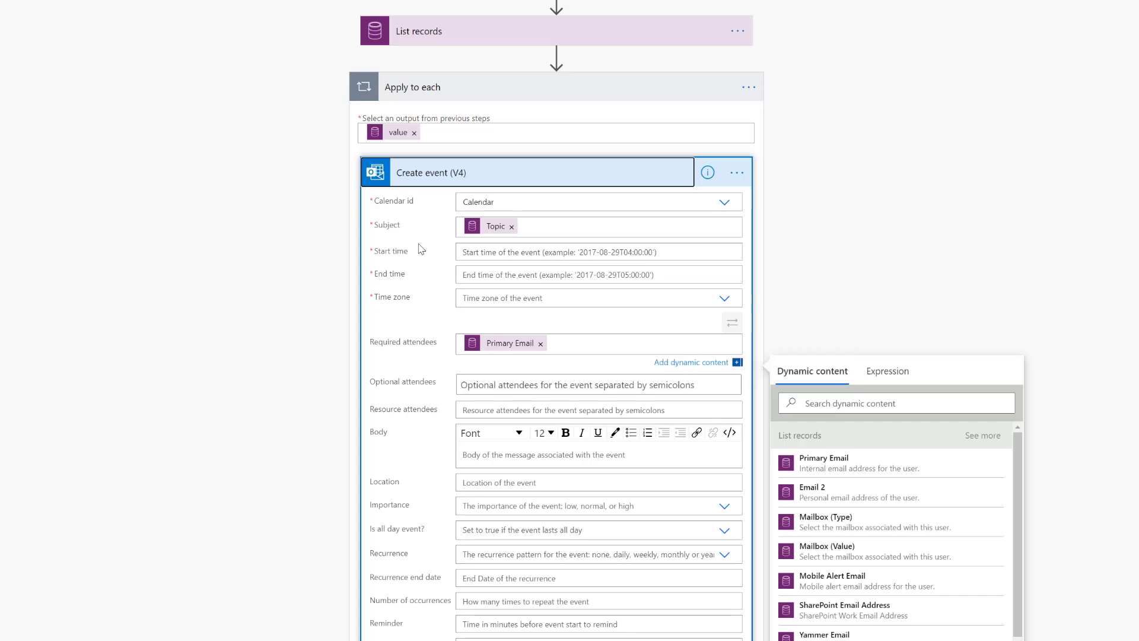